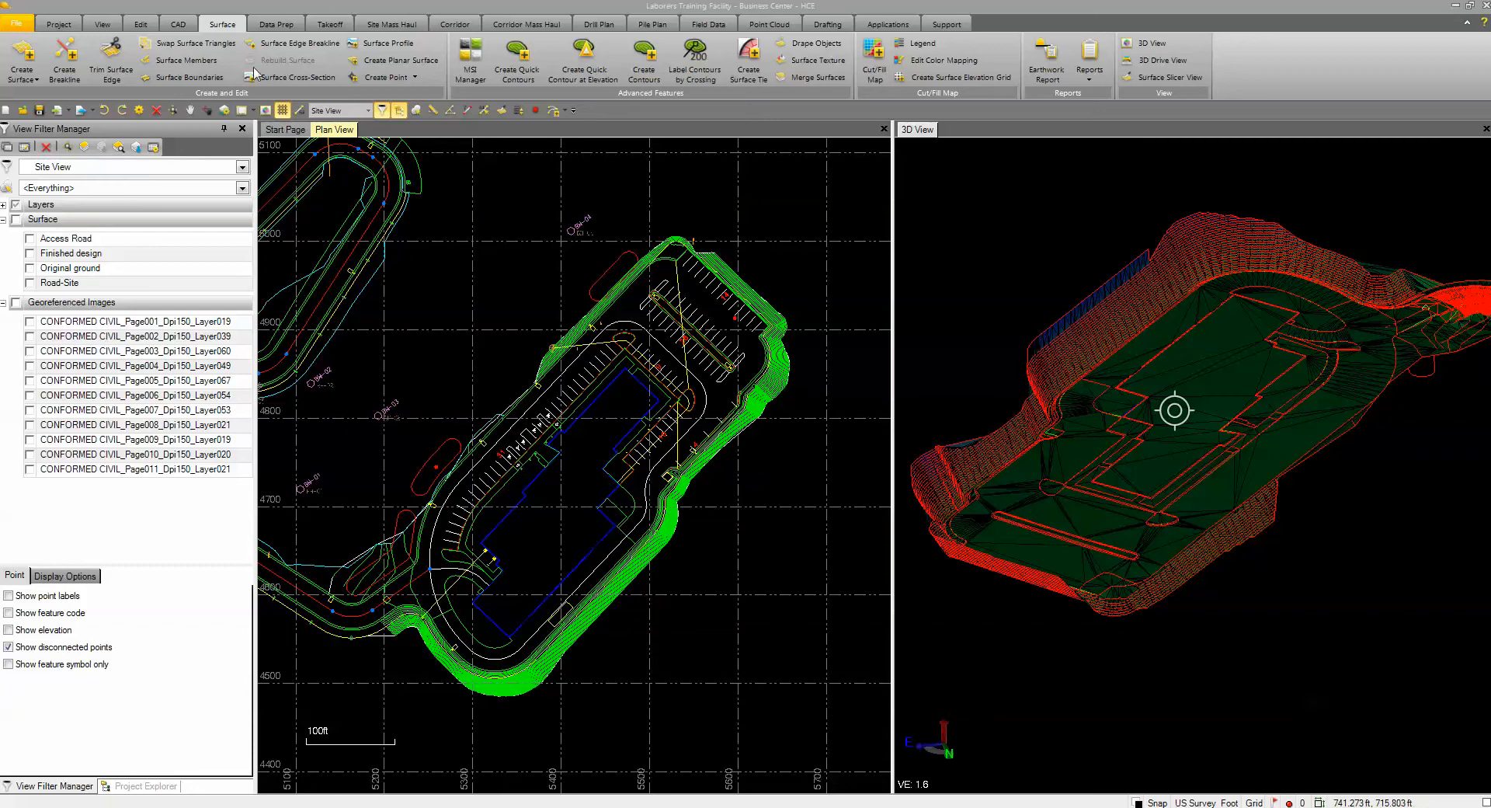
Open the Material and Site Improvement Manager and review the project library's materials, including asphaltic concrete, cement concrete, landscaping and subgrade stabilization
left_click(330, 22)
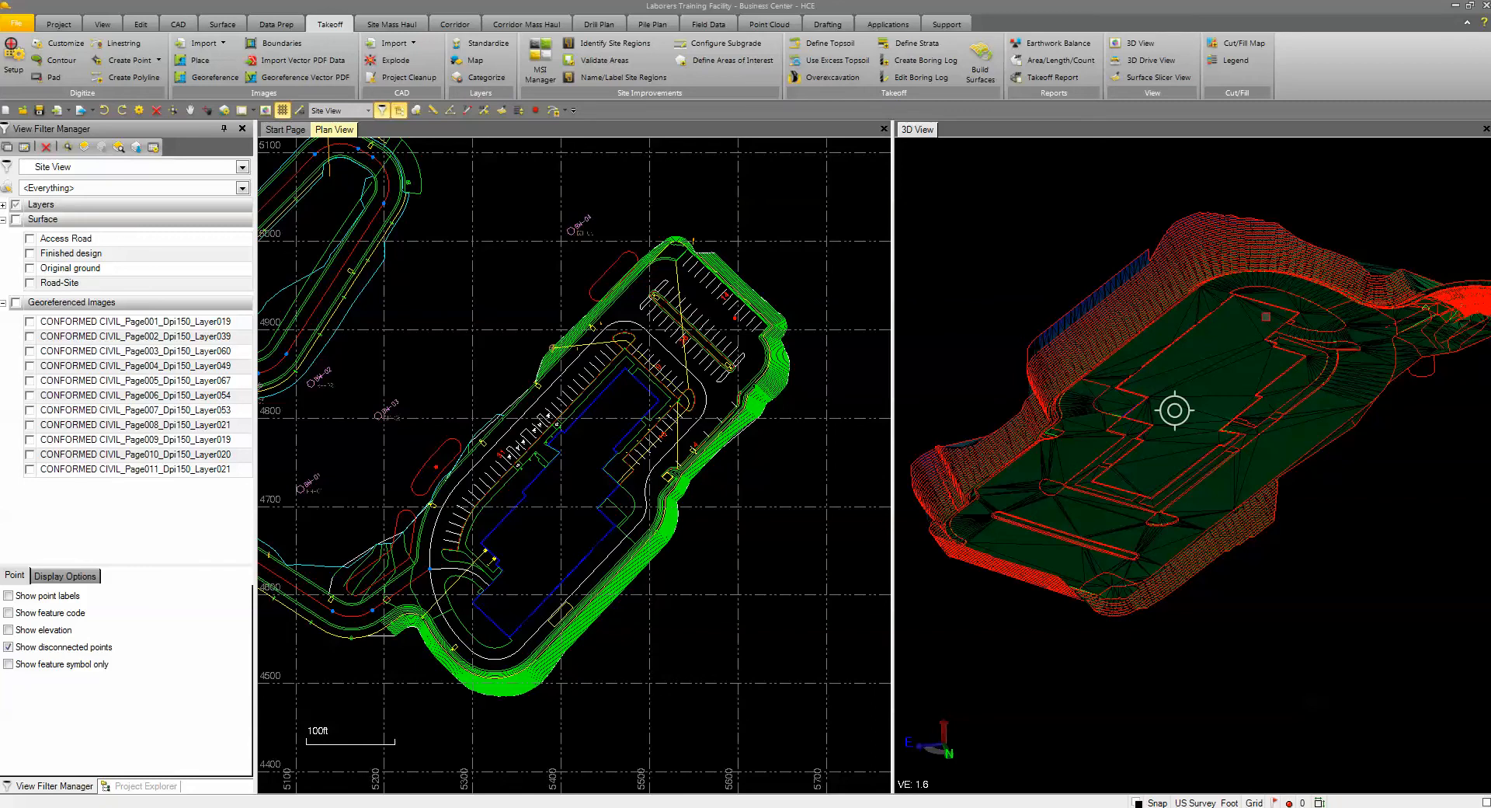
scroll(1165, 536, "up", 10)
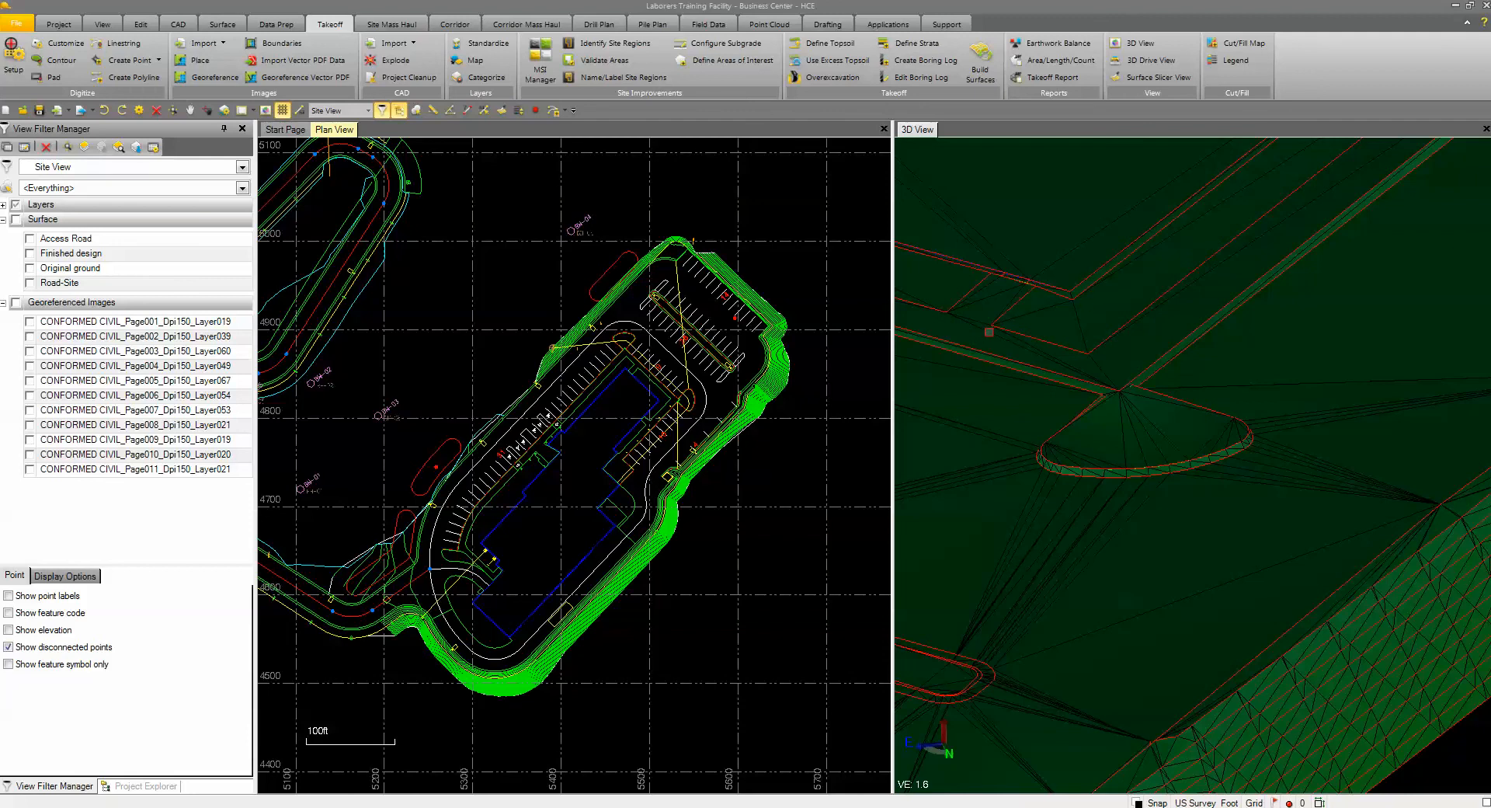
scroll(1121, 417, "down", 5)
middle_click_drag(1121, 293, 1149, 408)
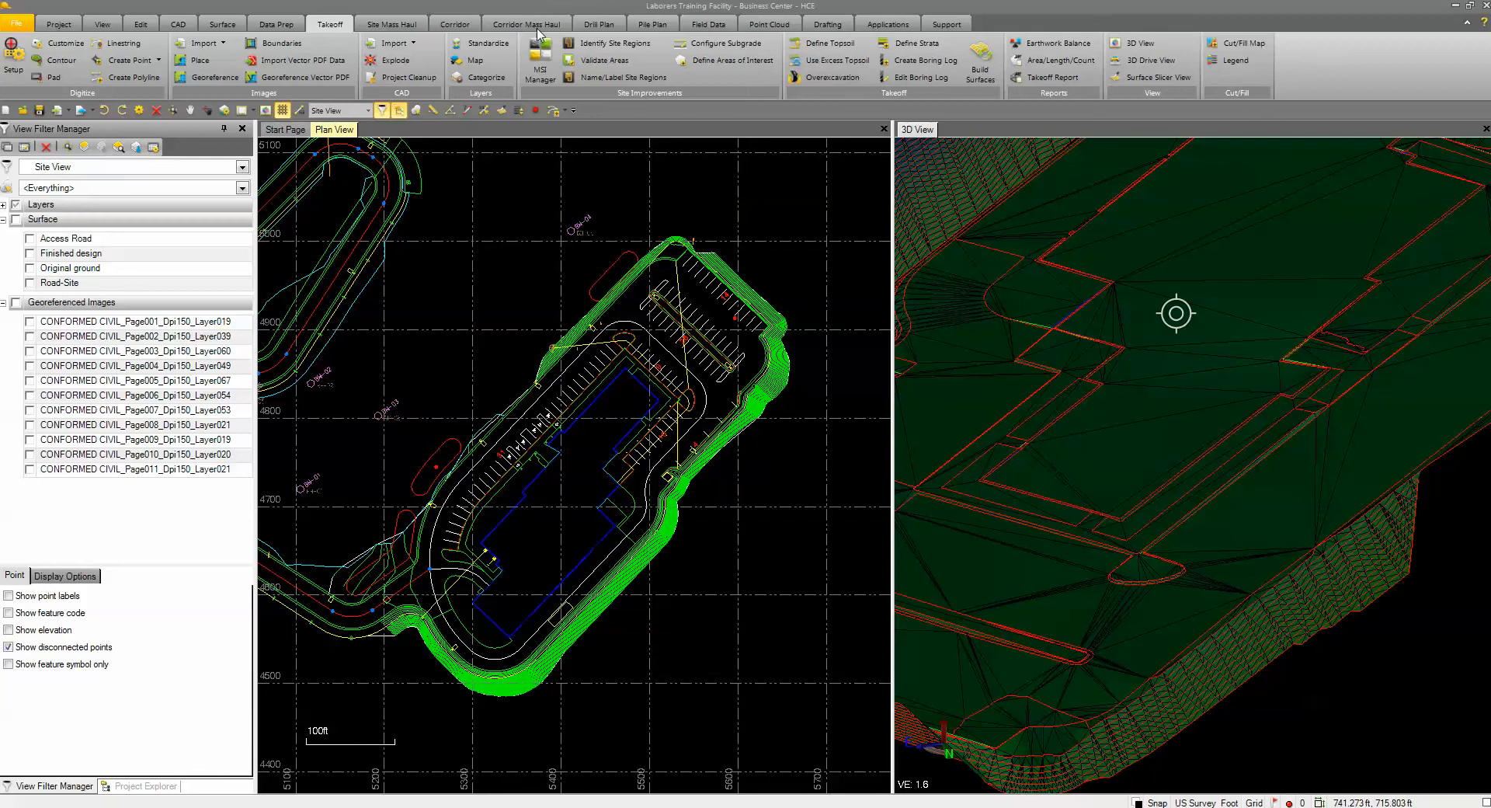
left_click(540, 55)
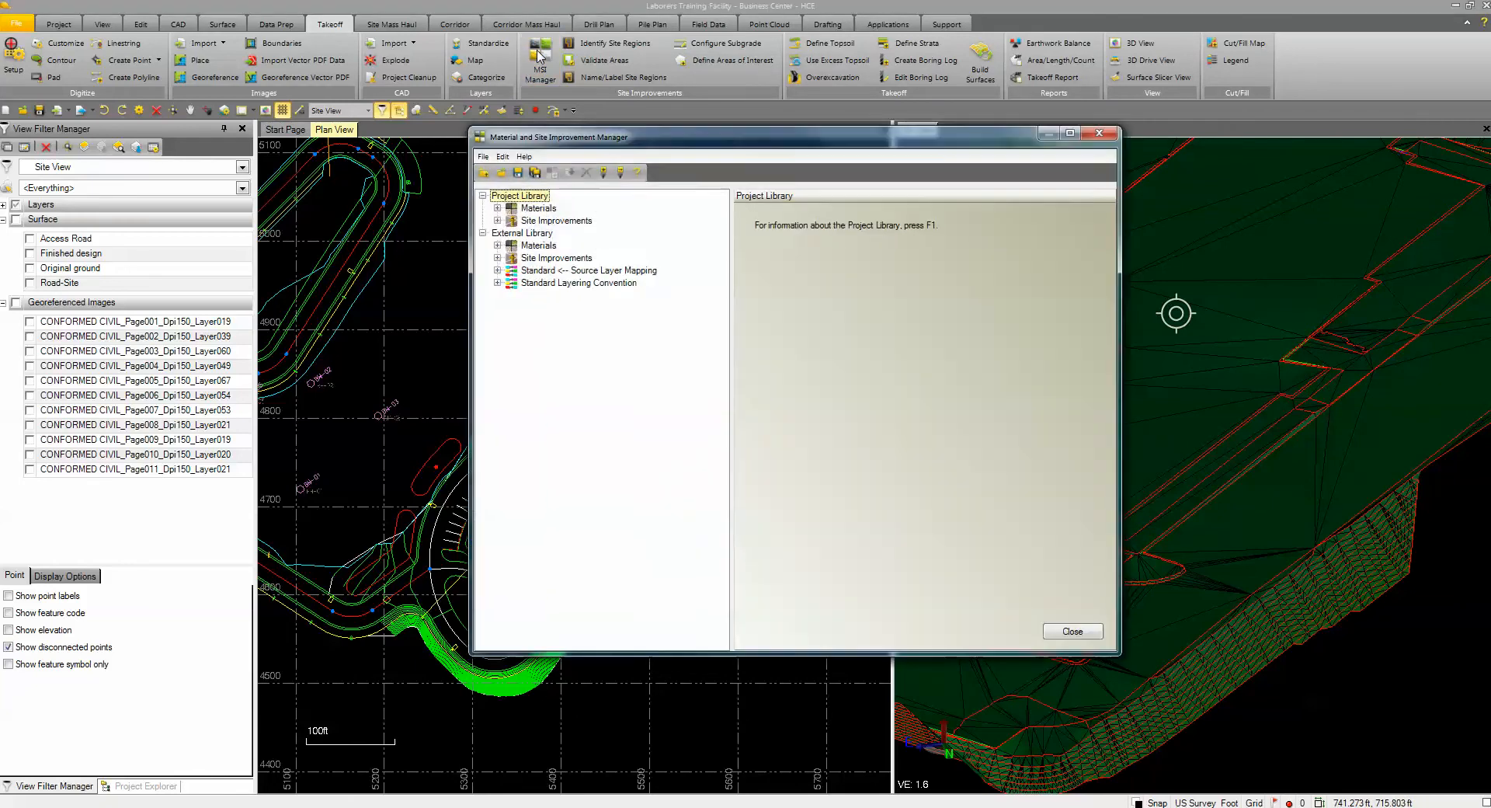
left_click(497, 209)
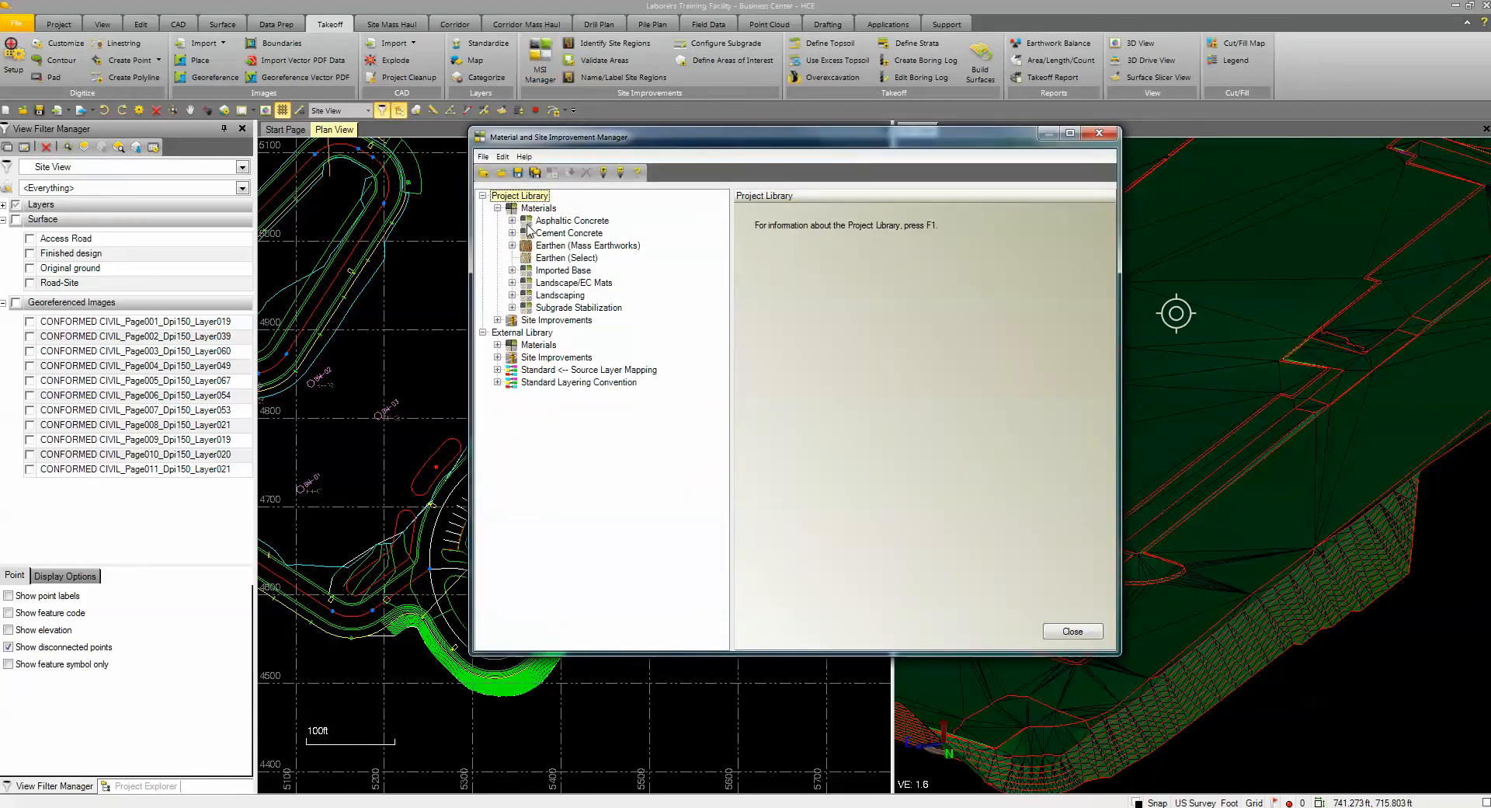
left_click(512, 220)
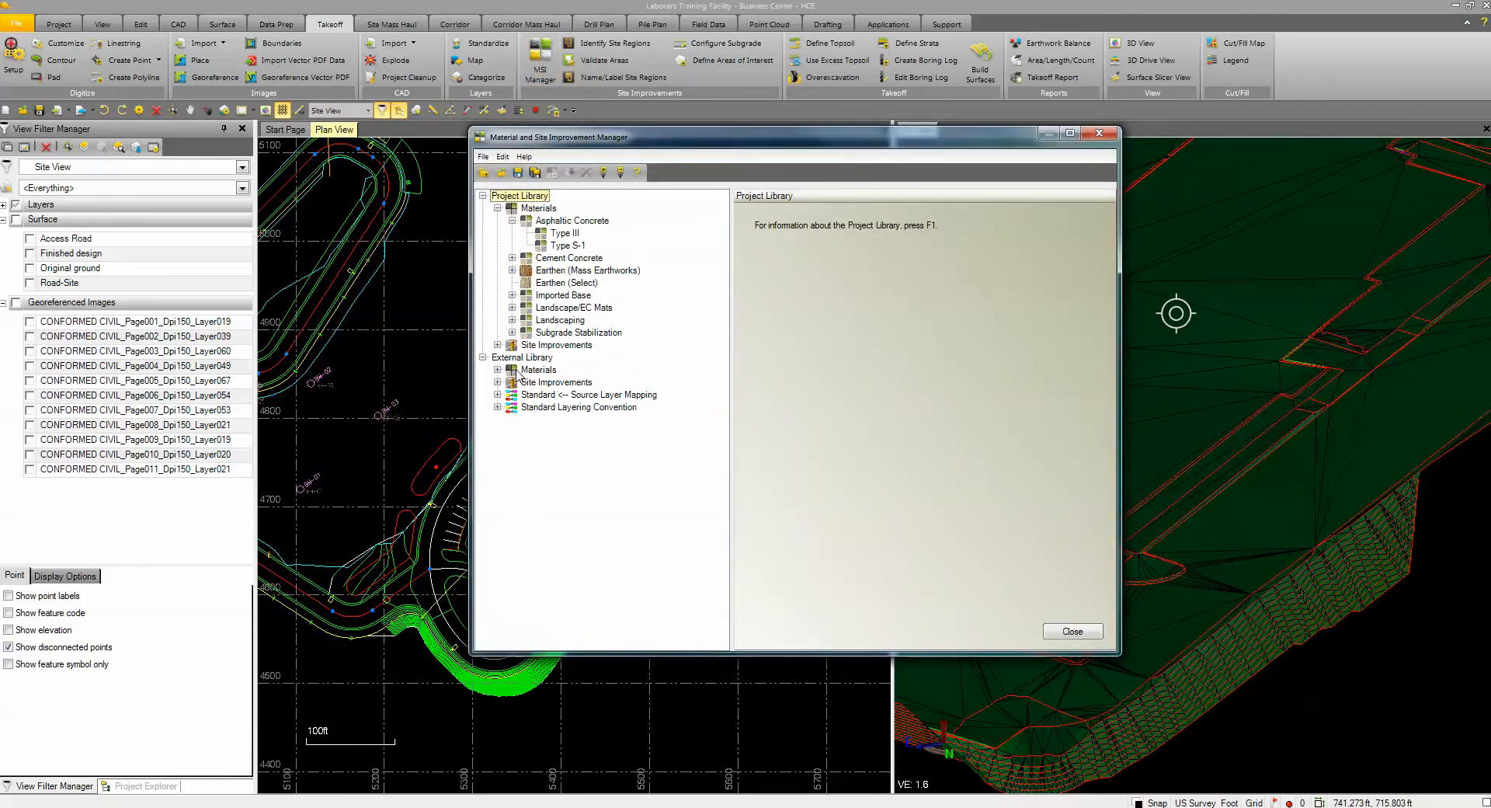
left_click(497, 345)
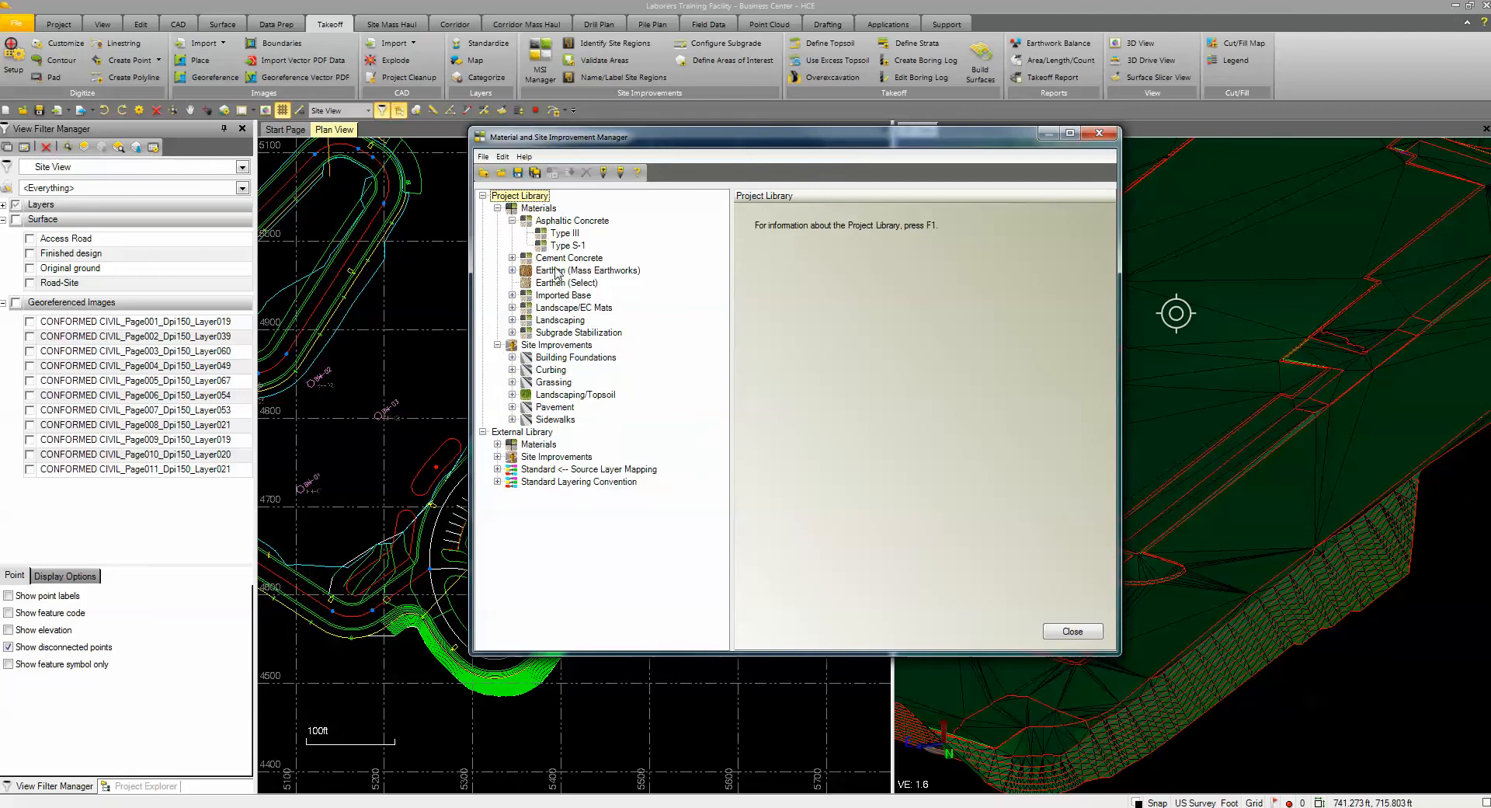
left_click(512, 258)
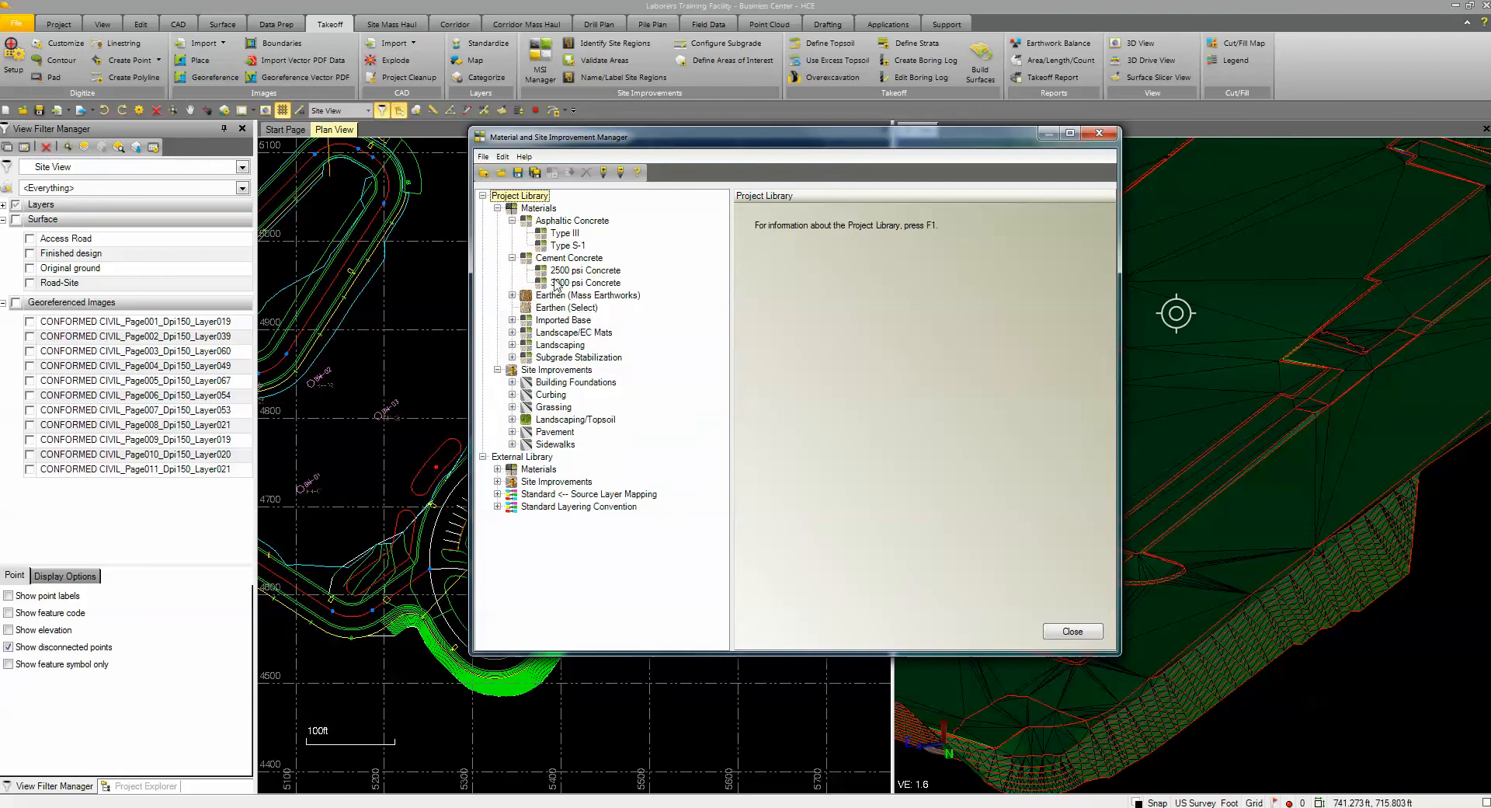
left_click(511, 344)
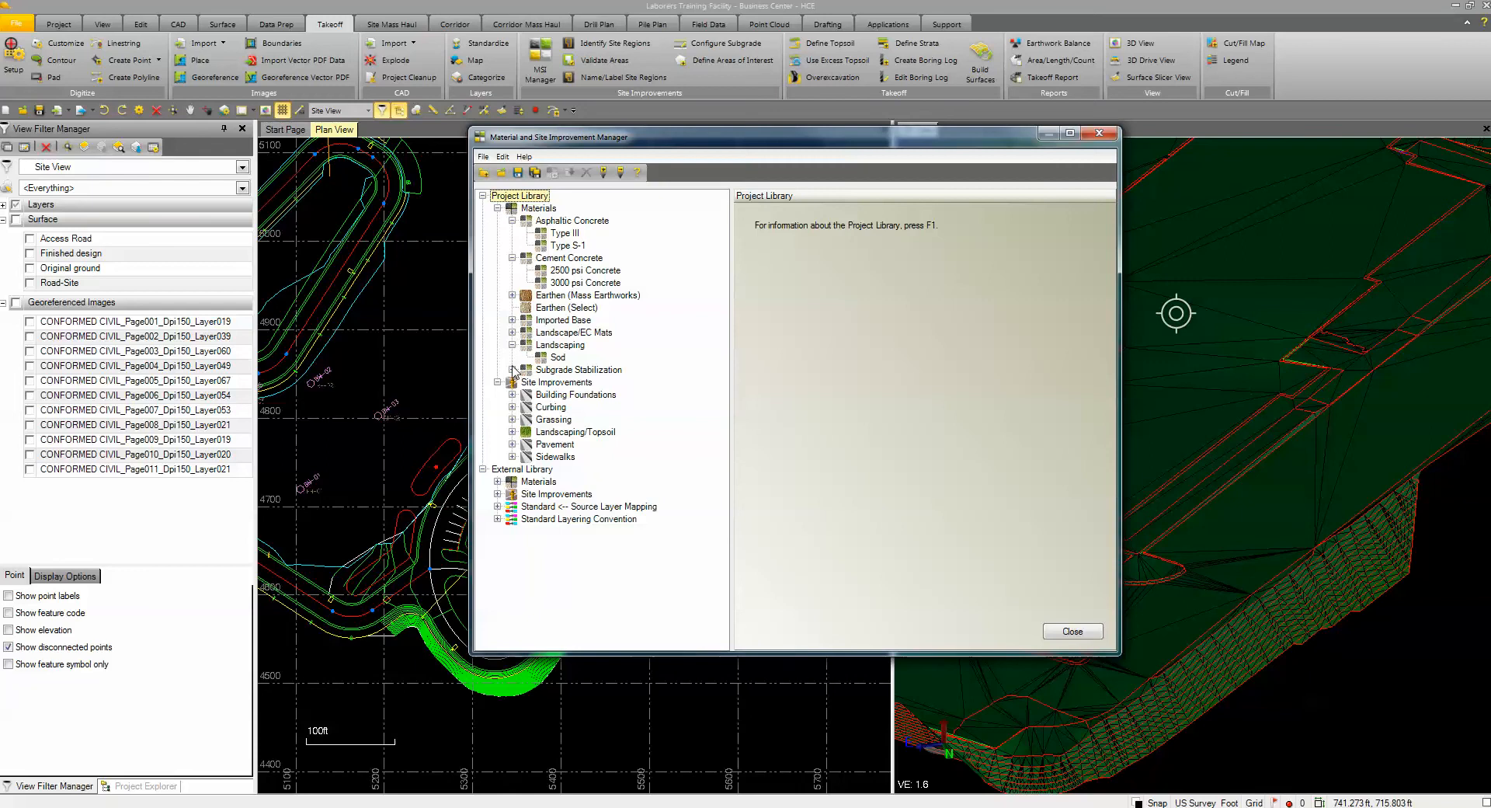
left_click(512, 369)
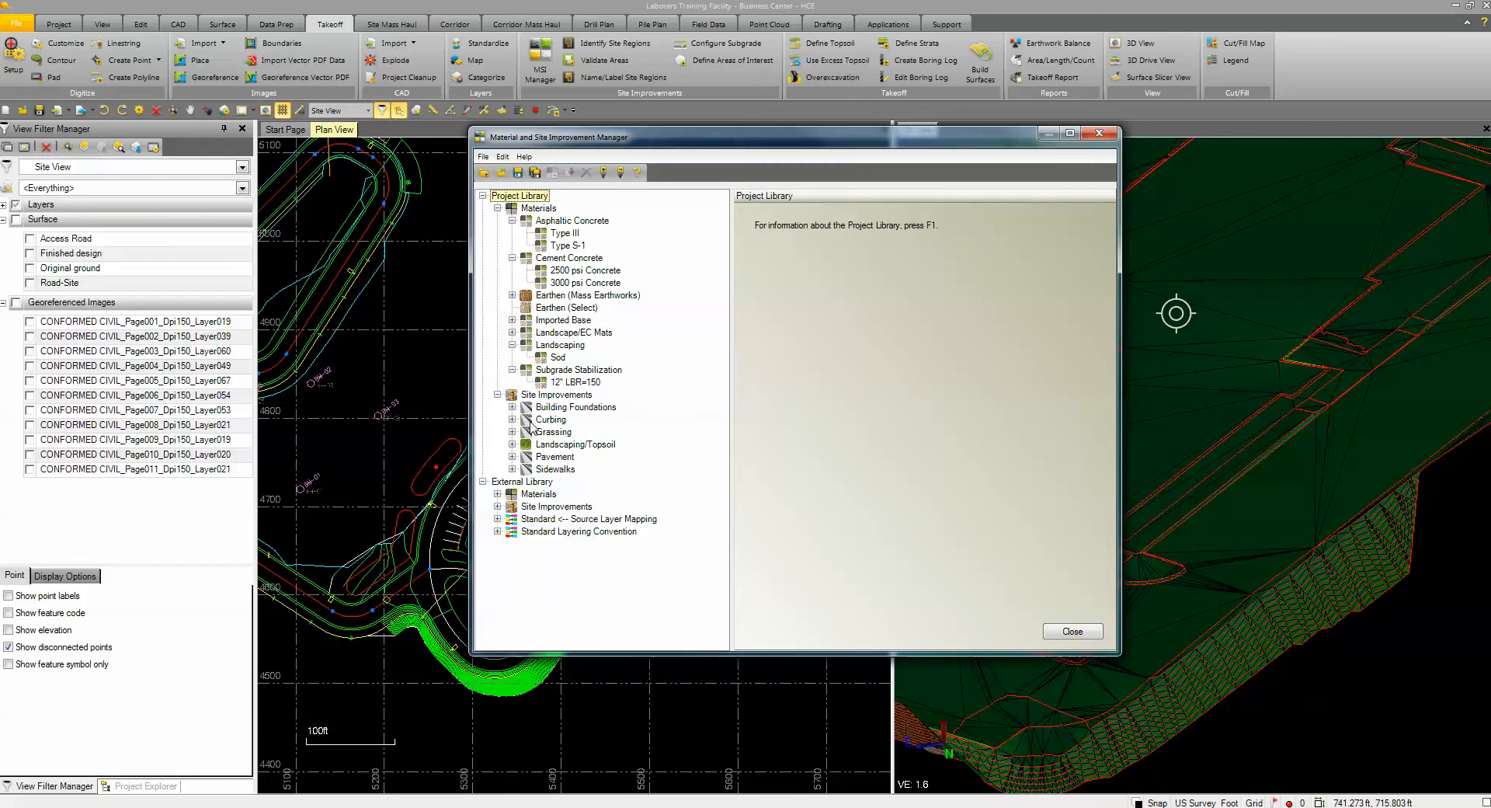
Review the Commercial Slab and Equip Pad definitions under Building Foundations, and close the Material and Site Improvement Manager
left_click(512, 407)
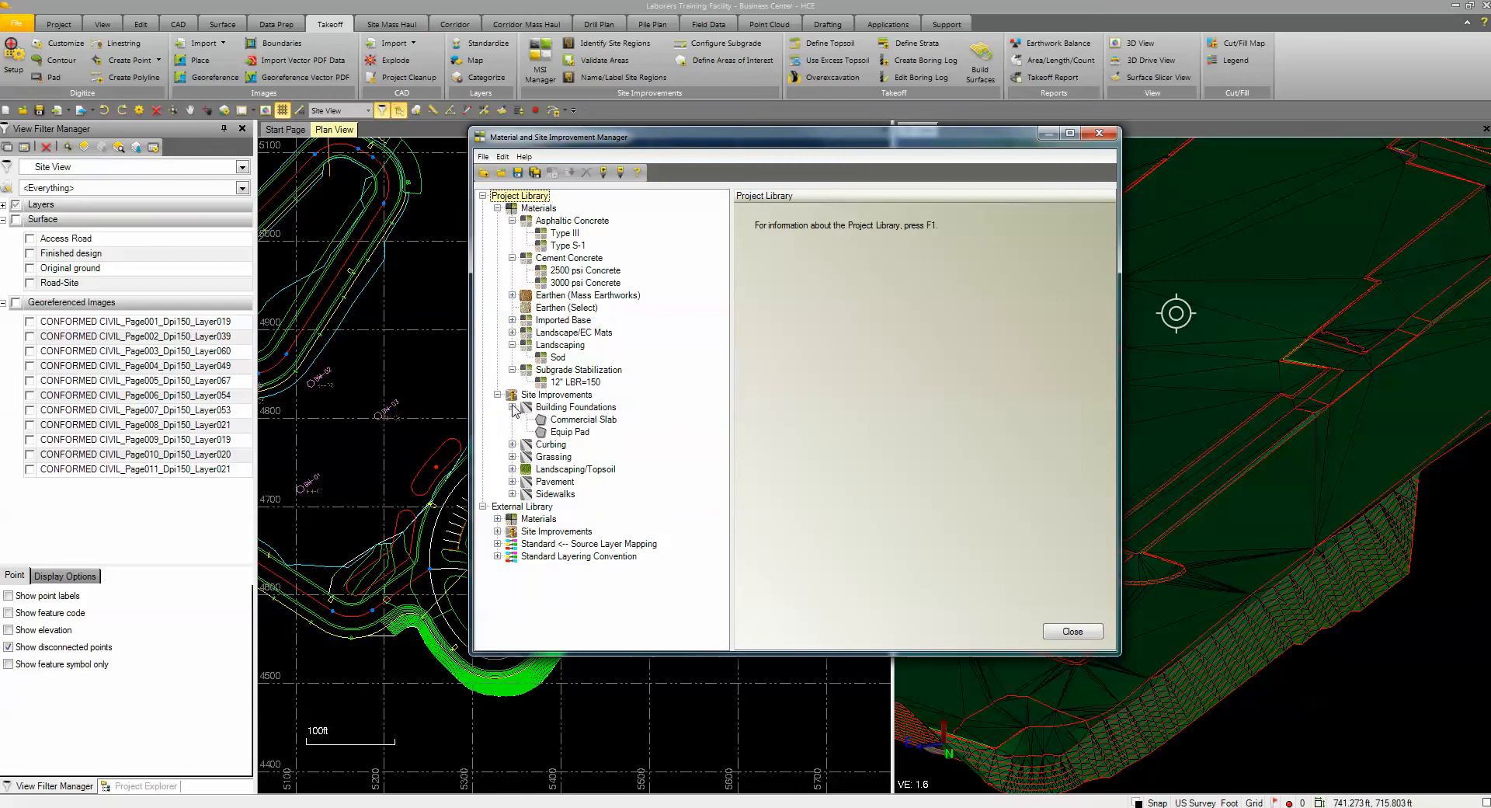
left_click(583, 420)
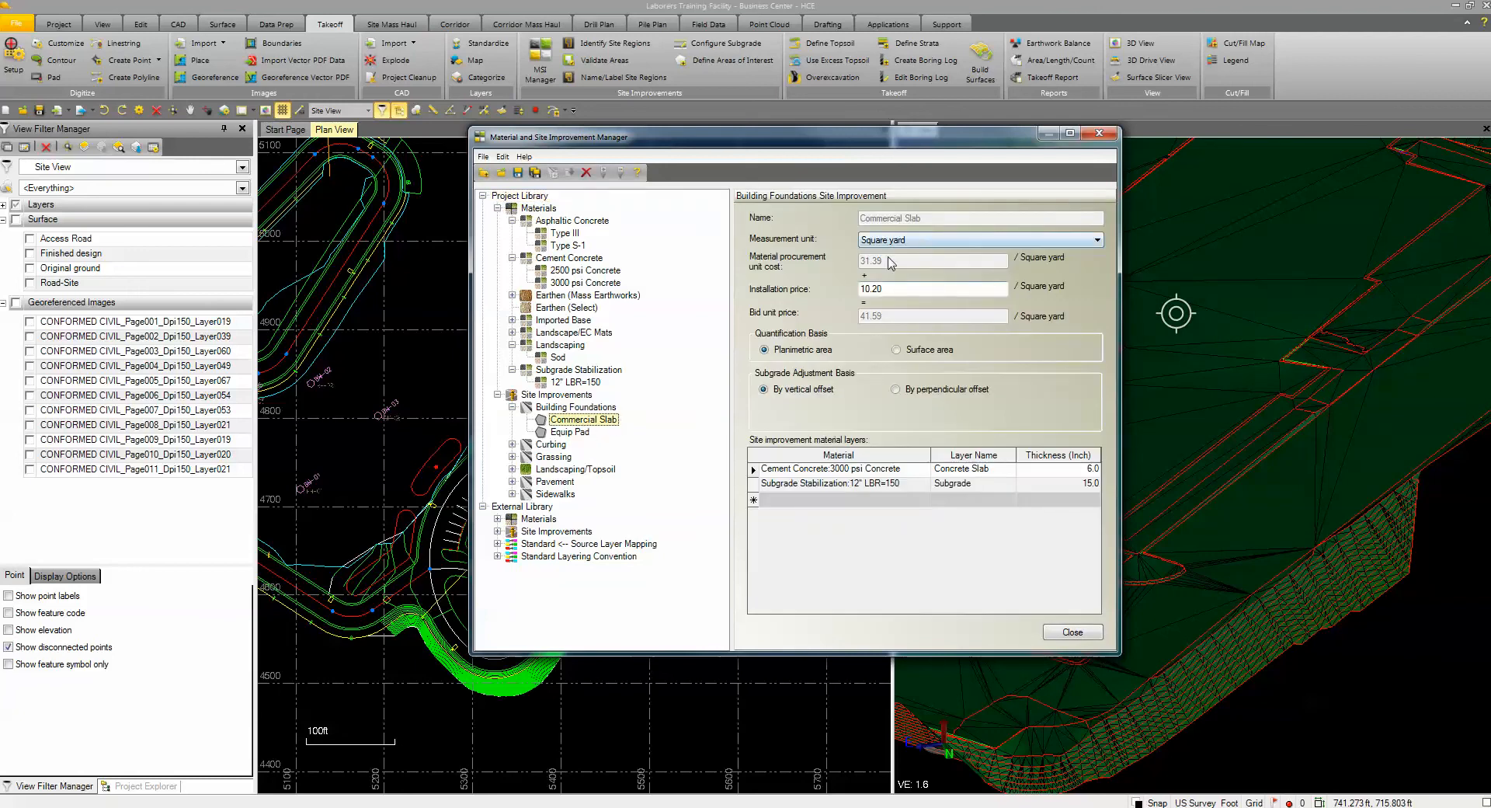
left_click(798, 484)
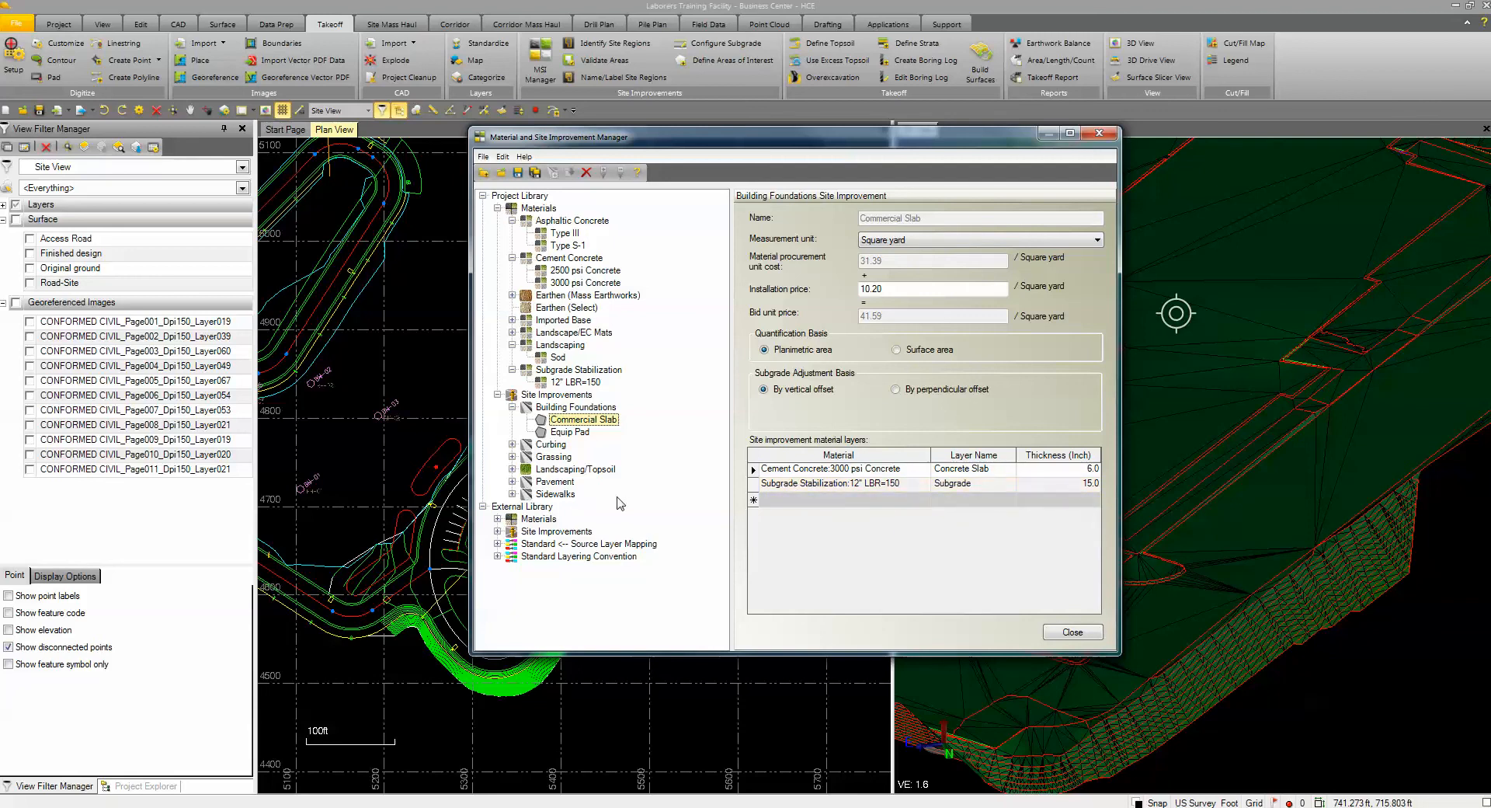
left_click(579, 433)
left_click(1053, 502)
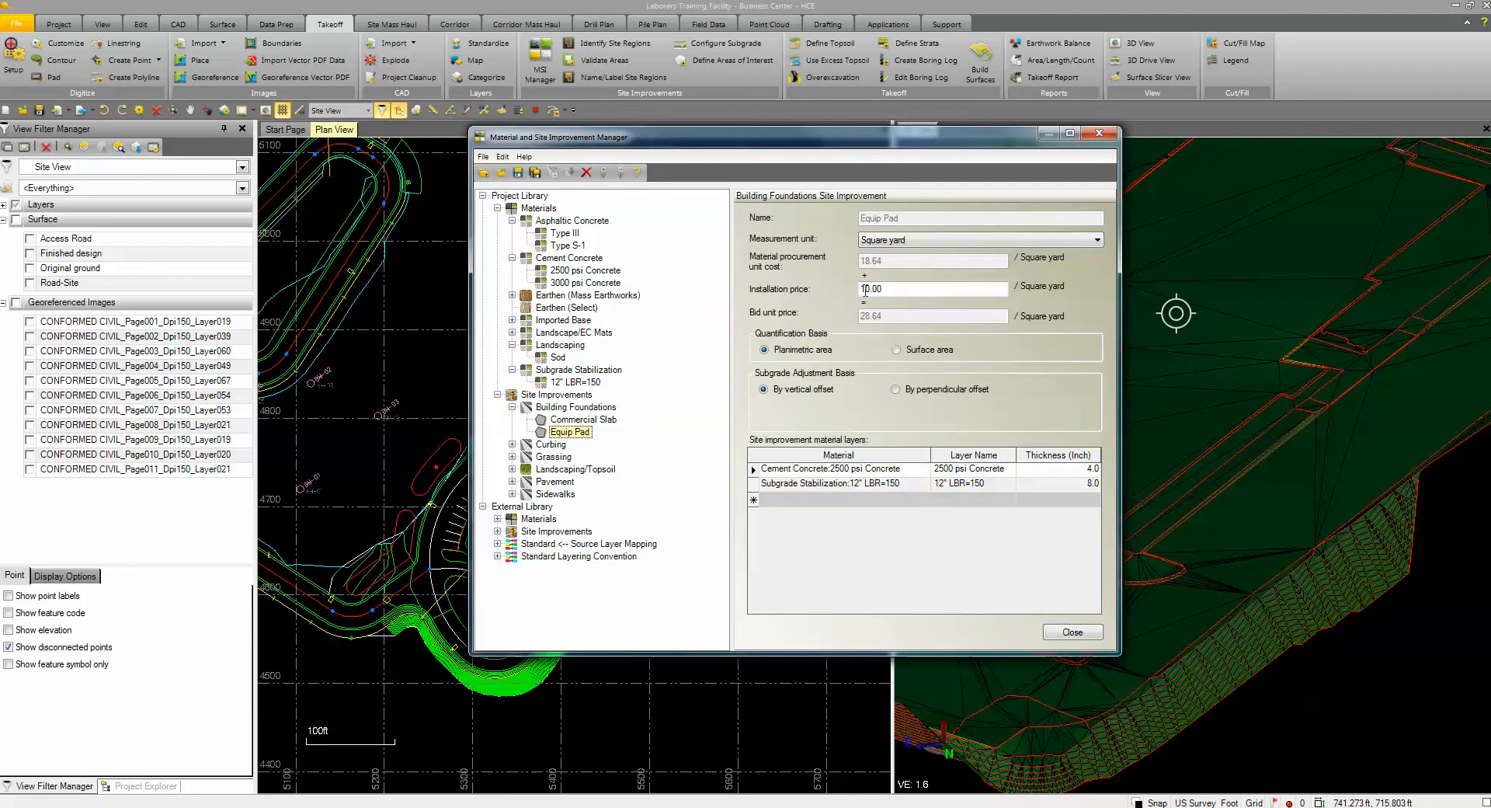
left_click(1070, 632)
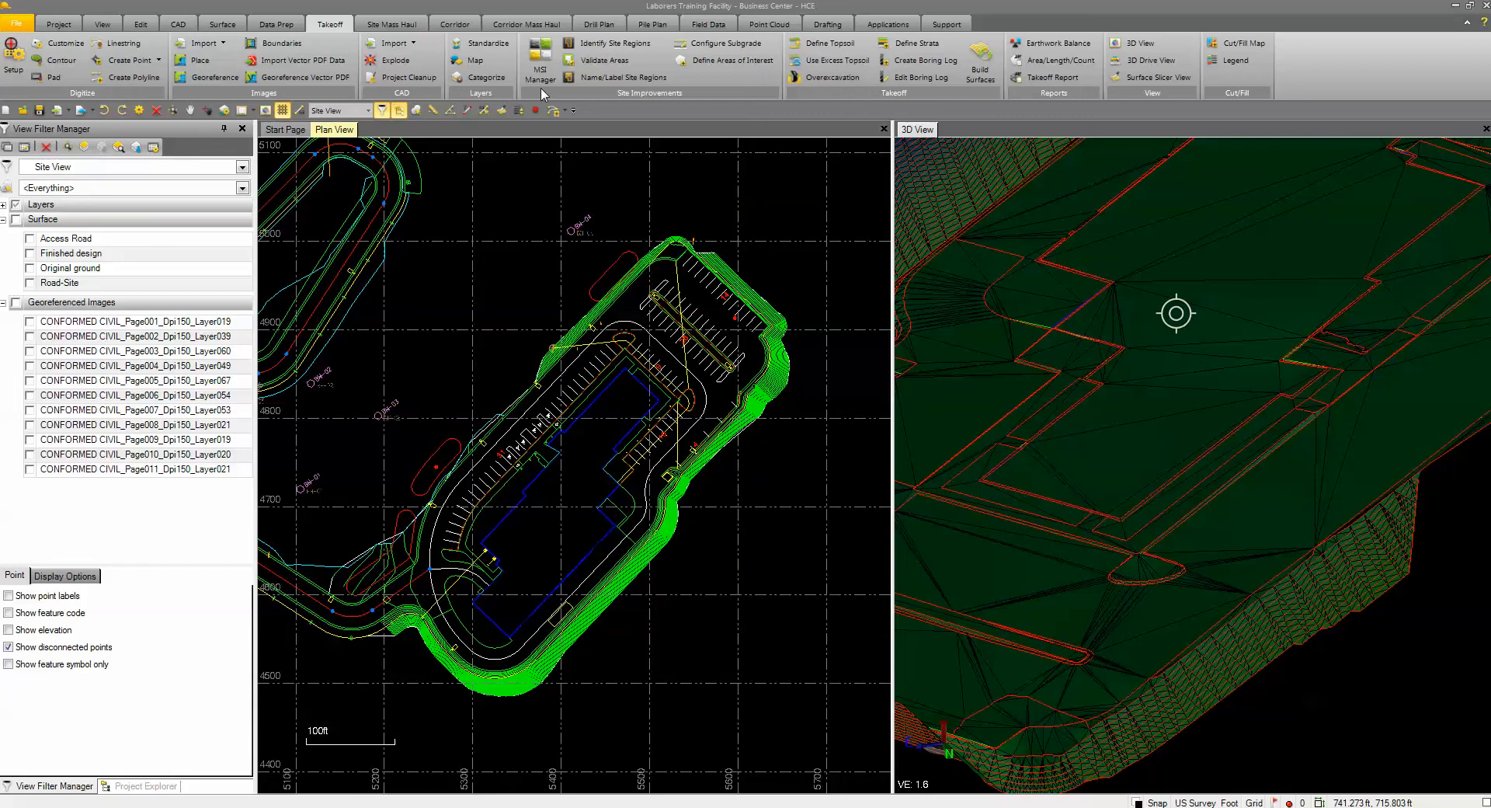
Start identifying site regions in the Design takeoff category, assigning them to a new layer named $SiteImprovement
left_click(580, 50)
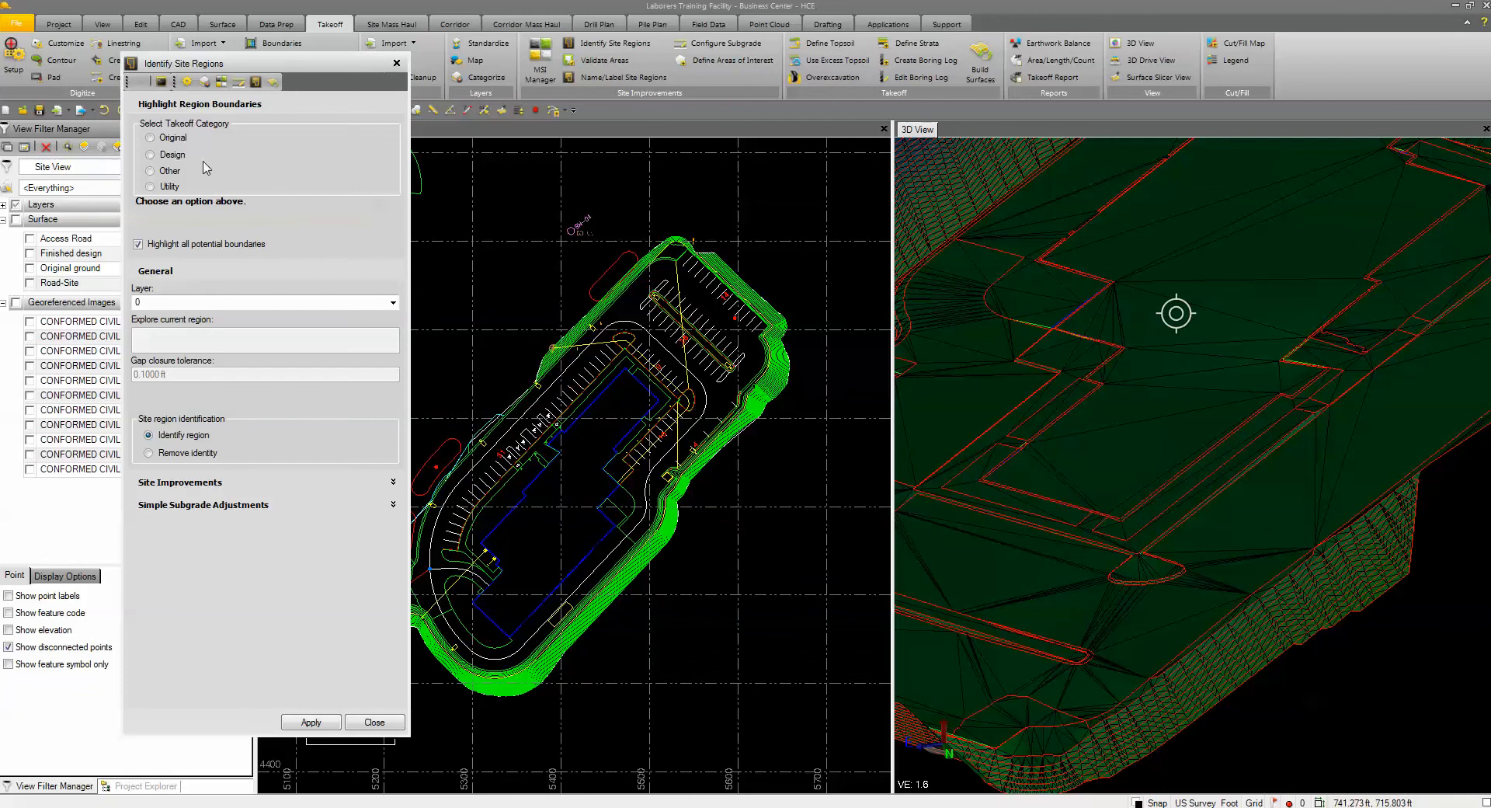
left_click(151, 155)
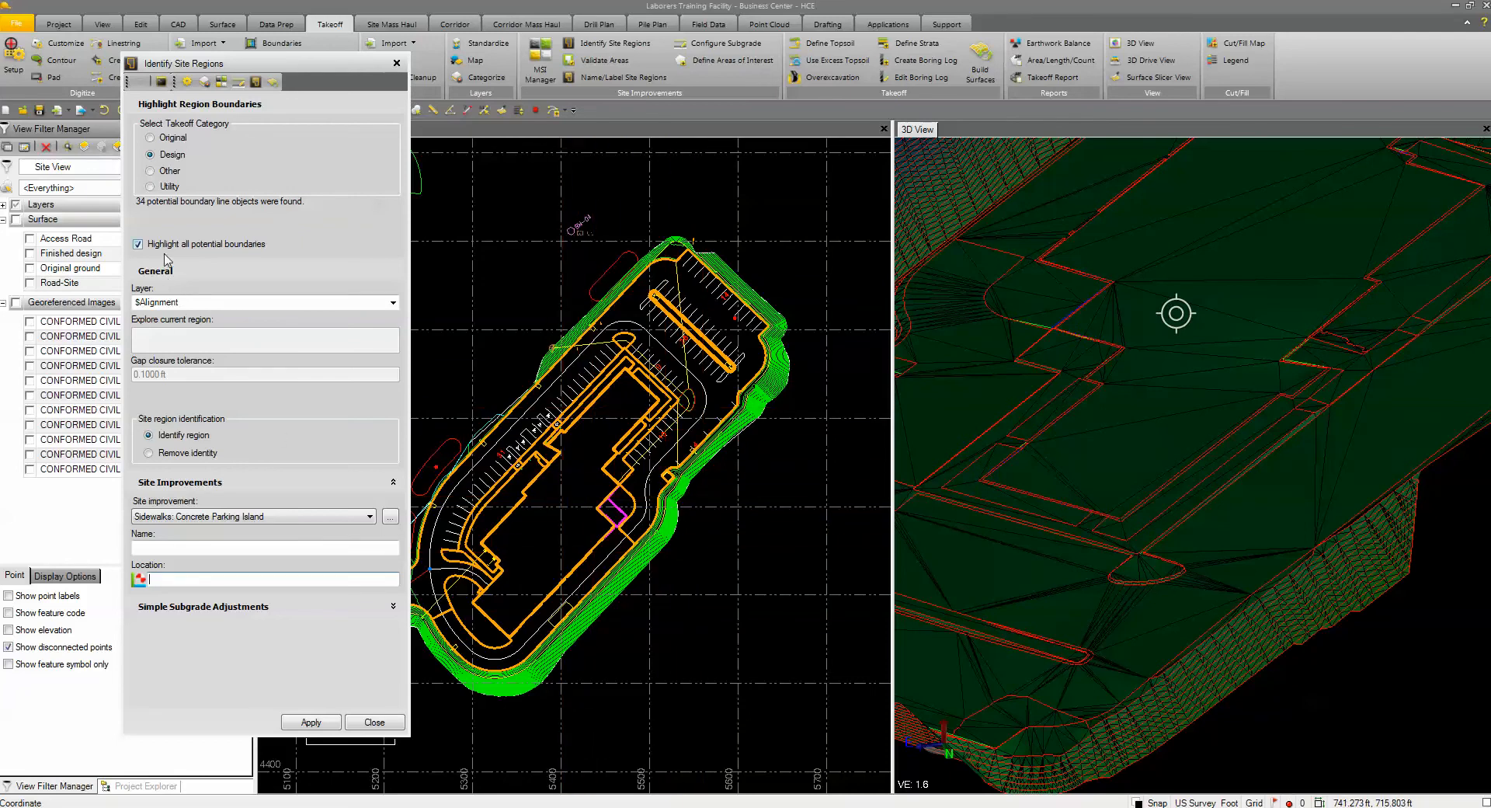
left_click(376, 308)
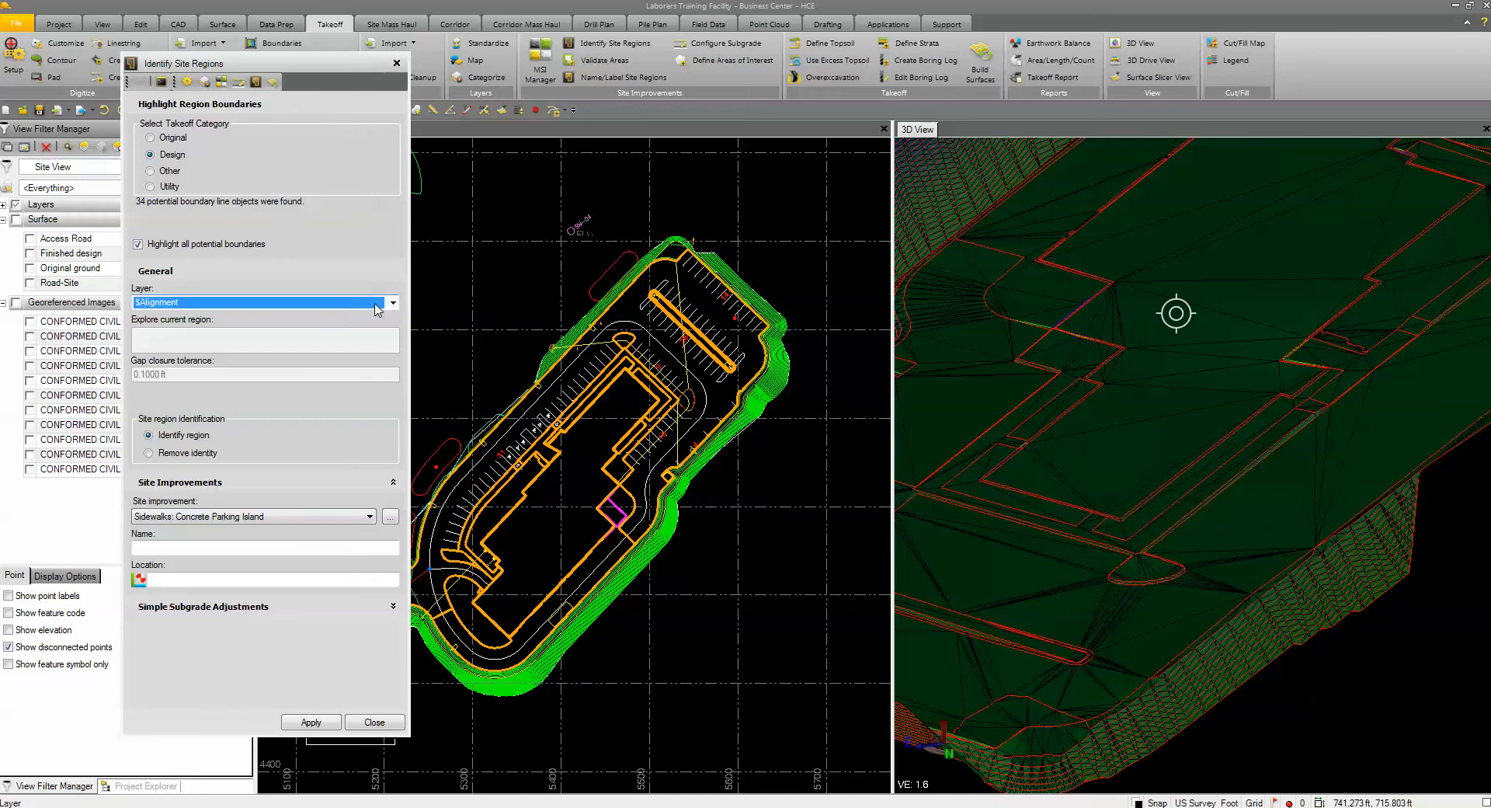
scroll(376, 308, "up", 1)
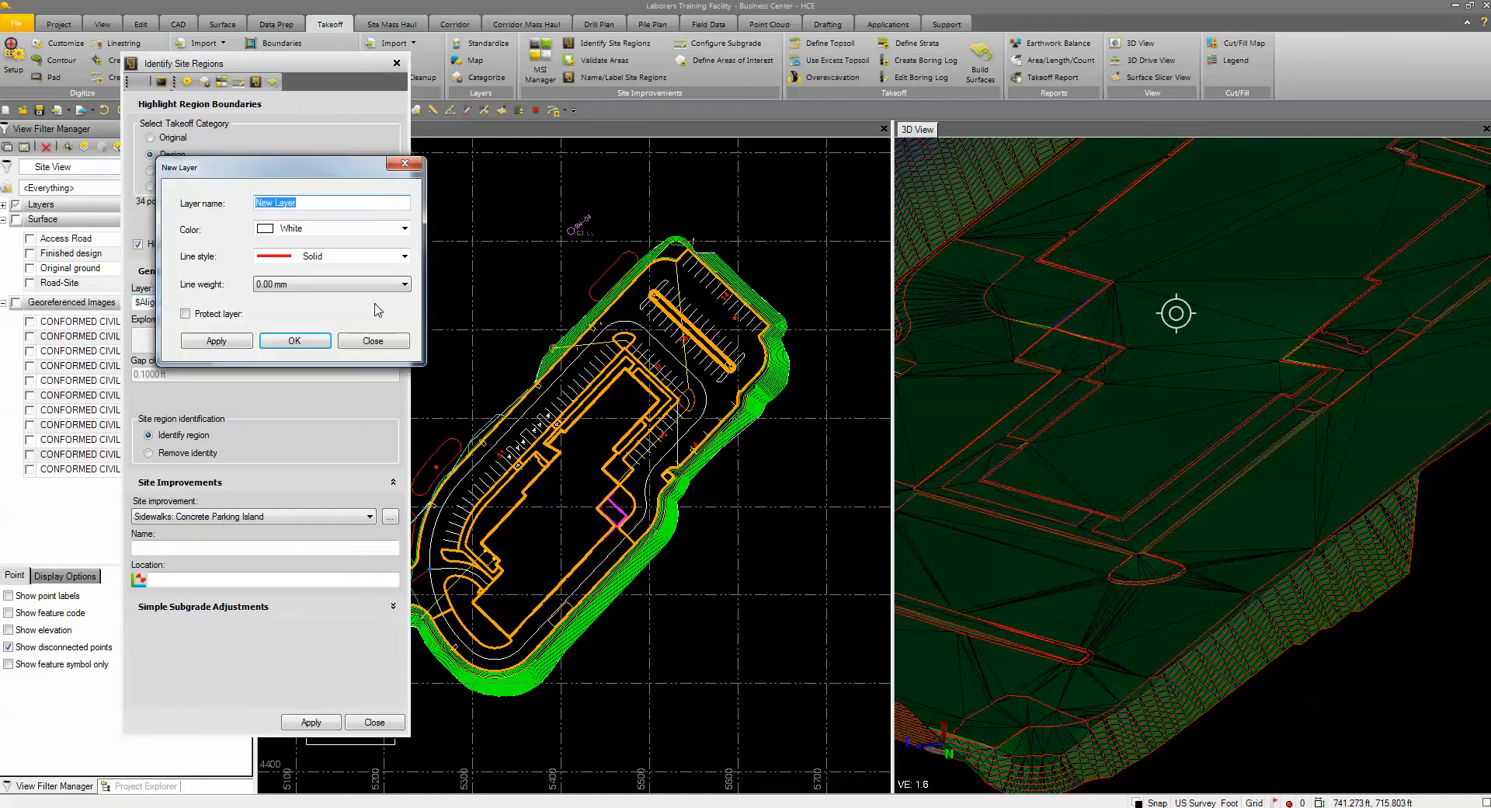
type("$SiteImprovement")
left_click(299, 340)
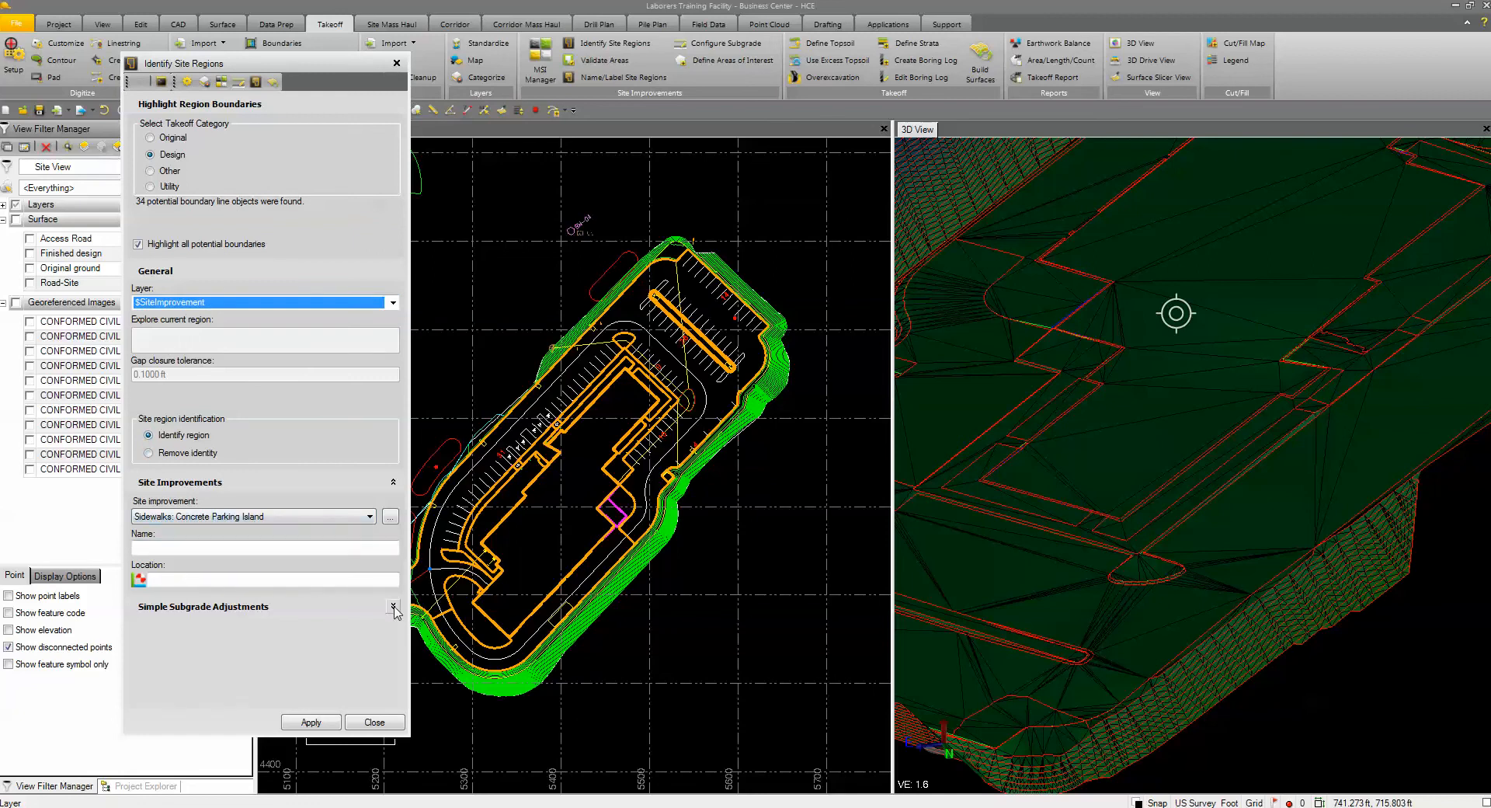
Identify the large building footprint as a Building Foundations: Commercial Slab site improvement named Main Building
left_click(392, 607)
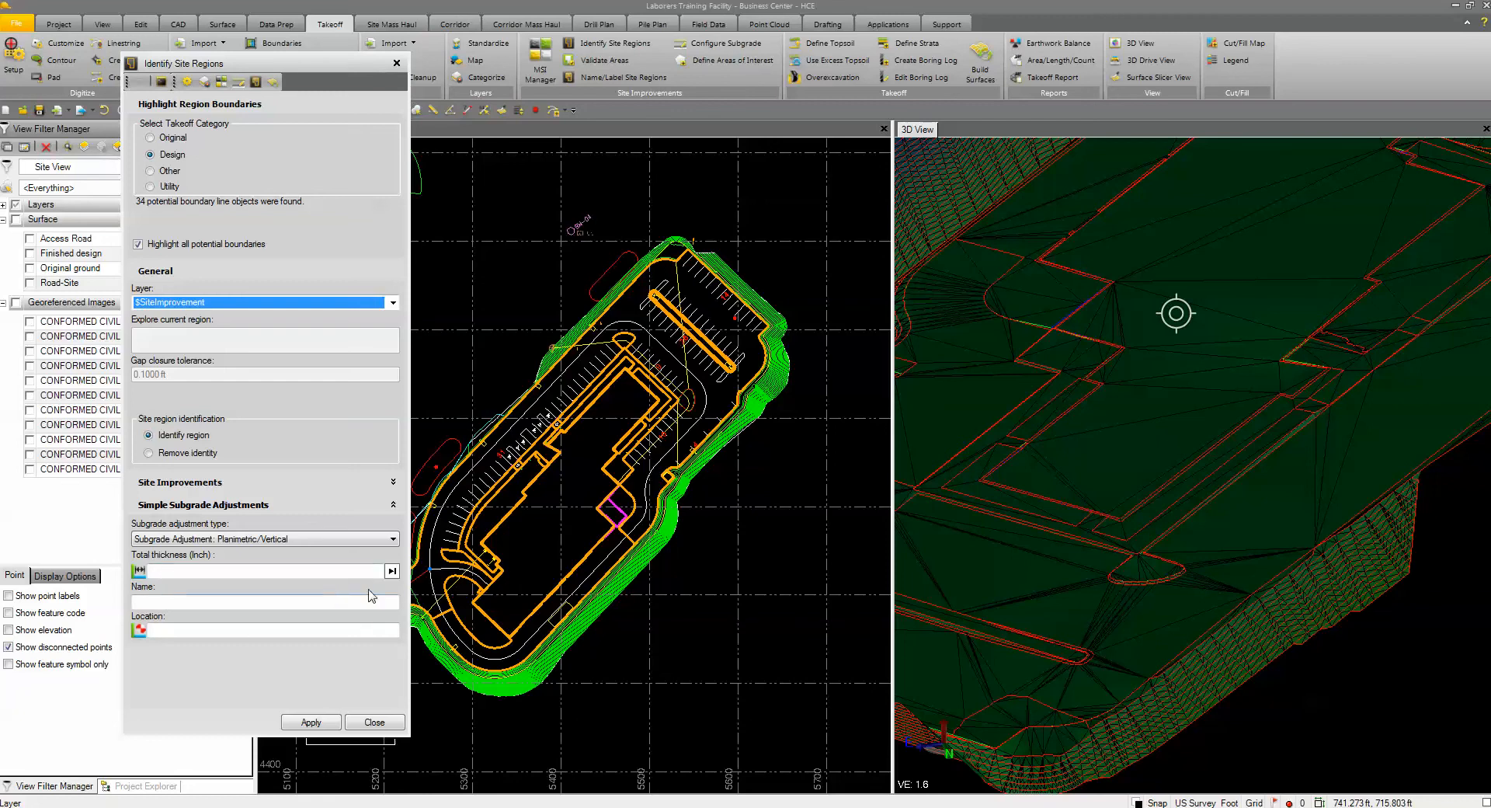
left_click(393, 482)
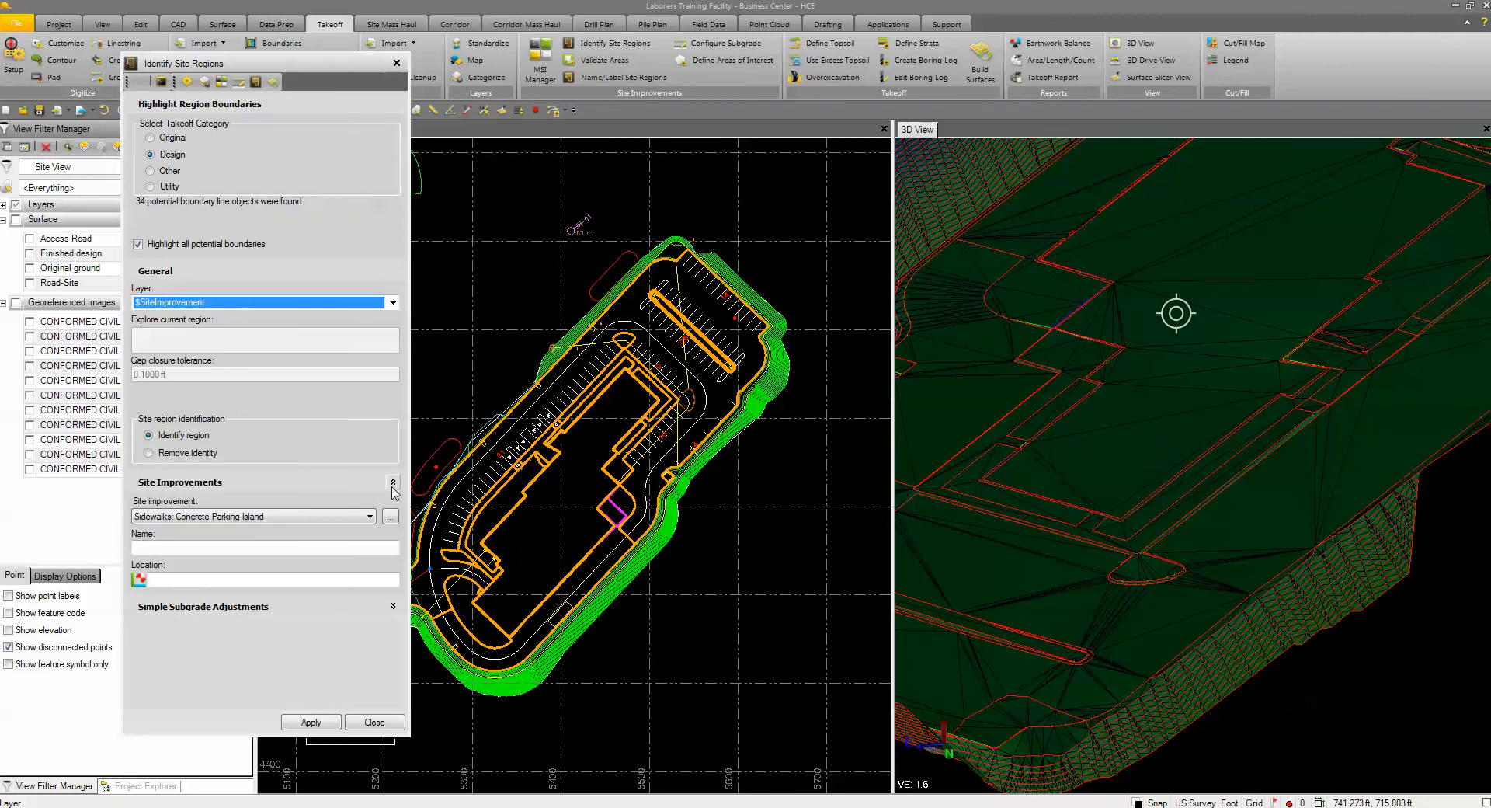
left_click(370, 517)
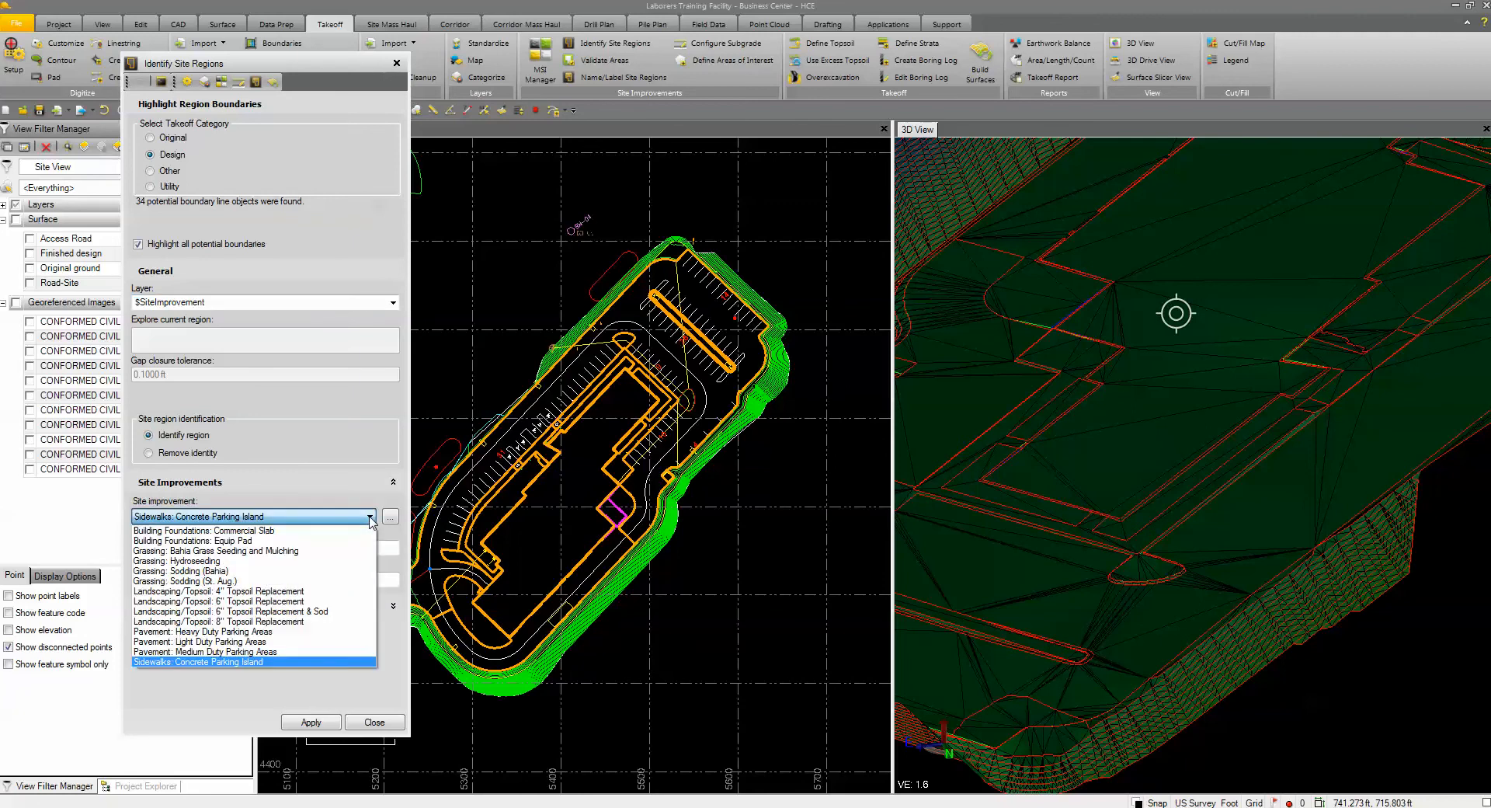
left_click(164, 534)
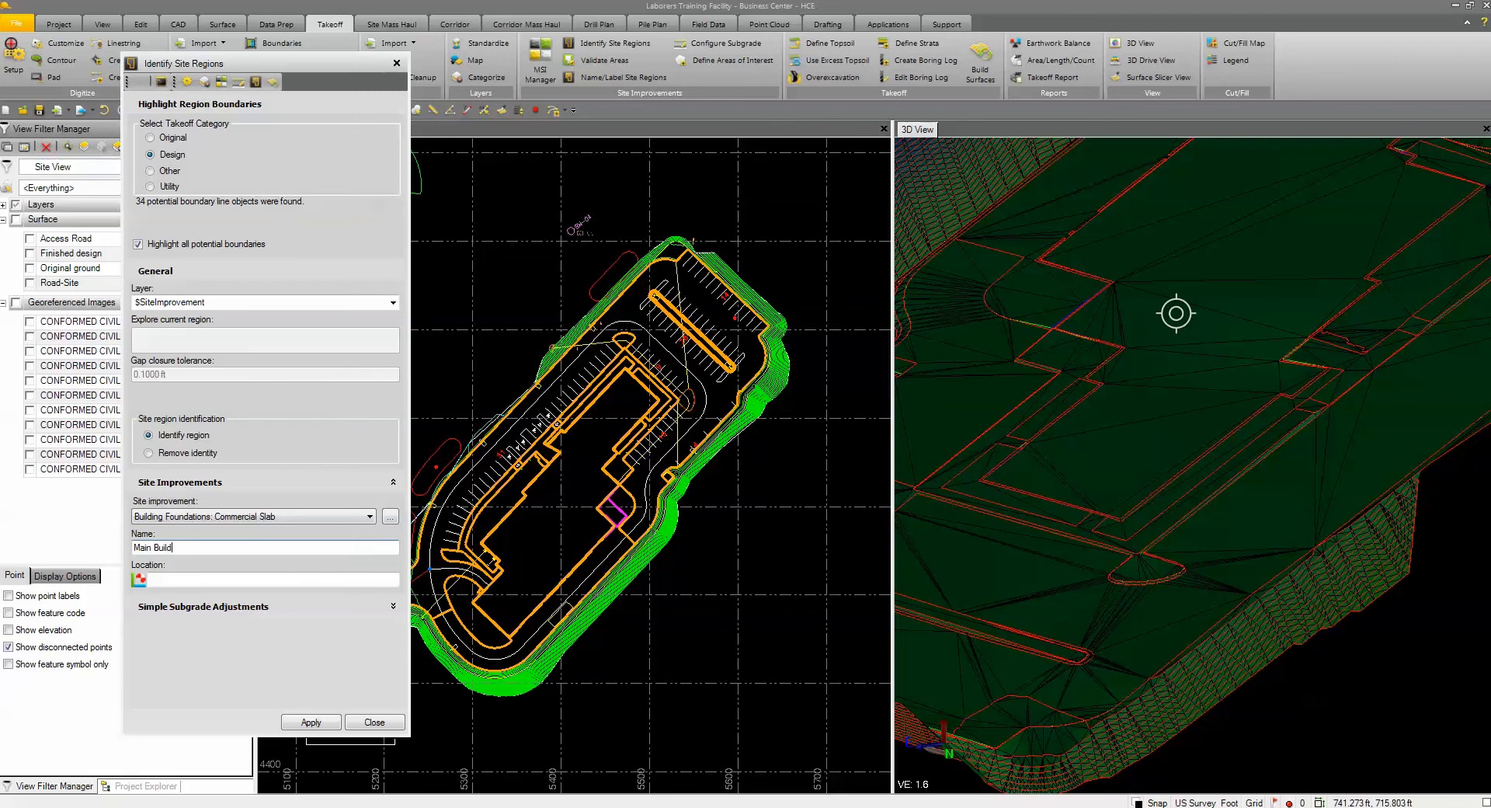
left_click(159, 579)
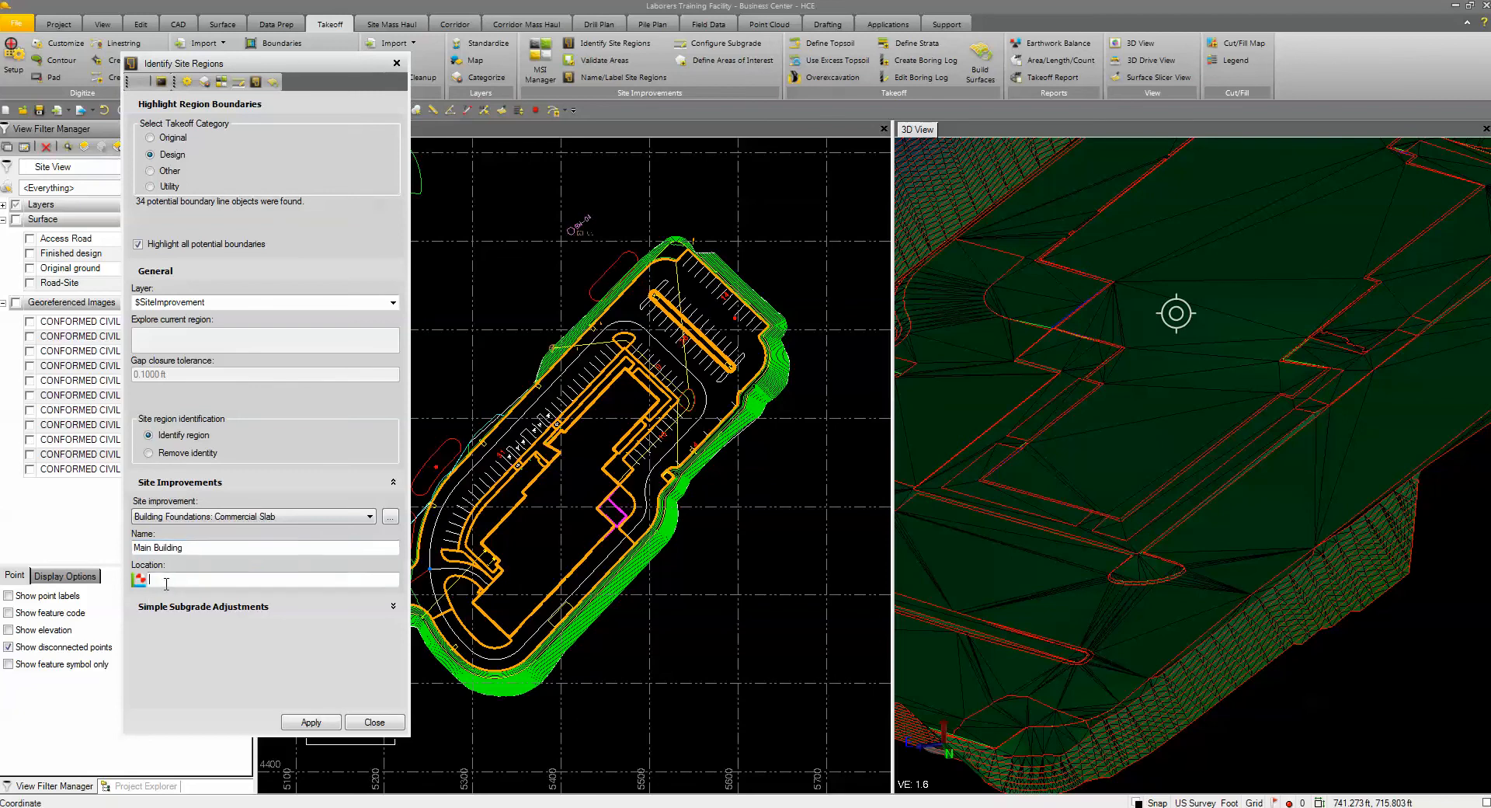
left_click(559, 485)
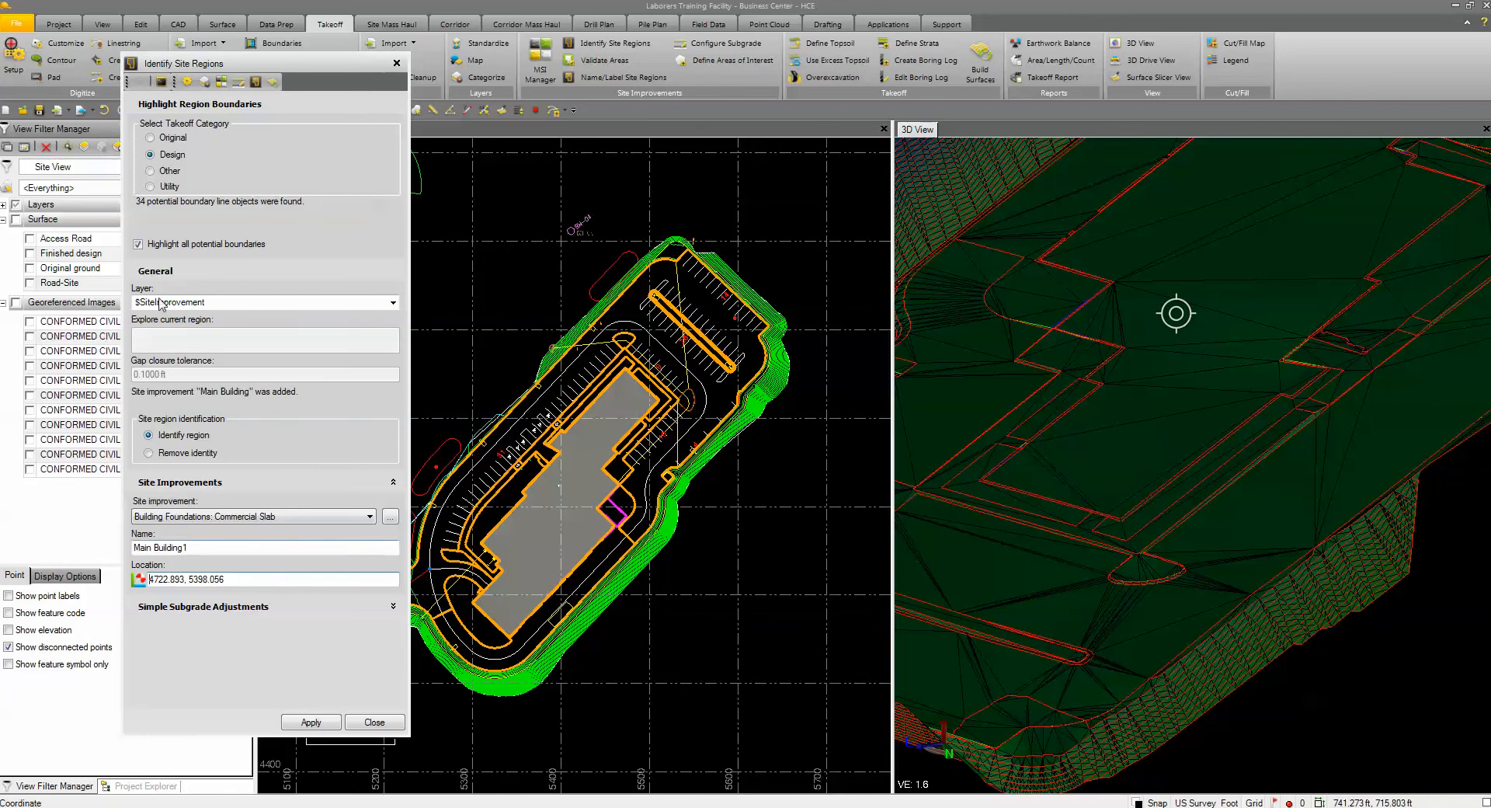
Identify the small square region at the site's outer edge, east of the building, as a Building Foundations: Equip Pad improvement named EquipPad
left_click(228, 518)
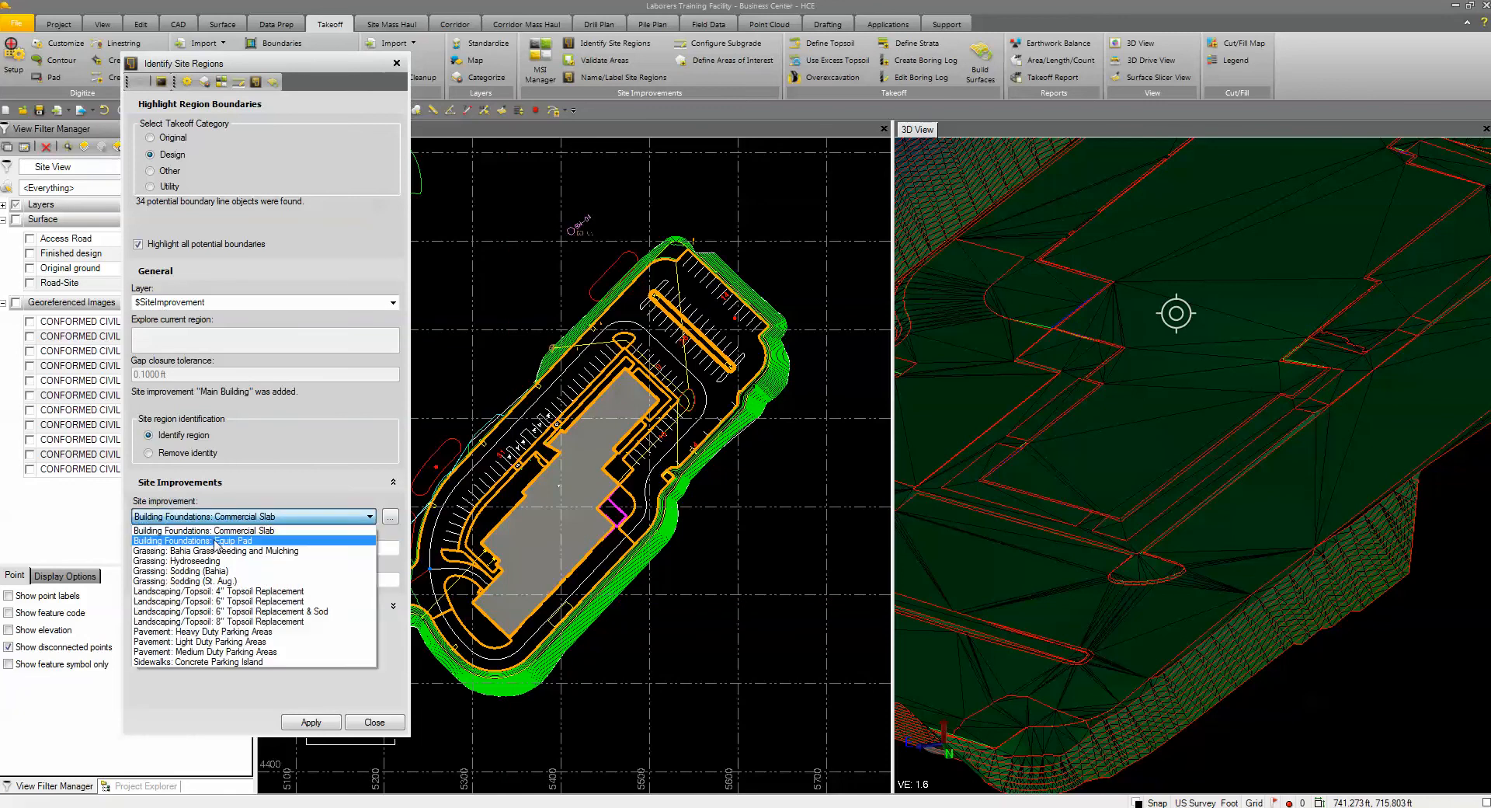
left_click(191, 541)
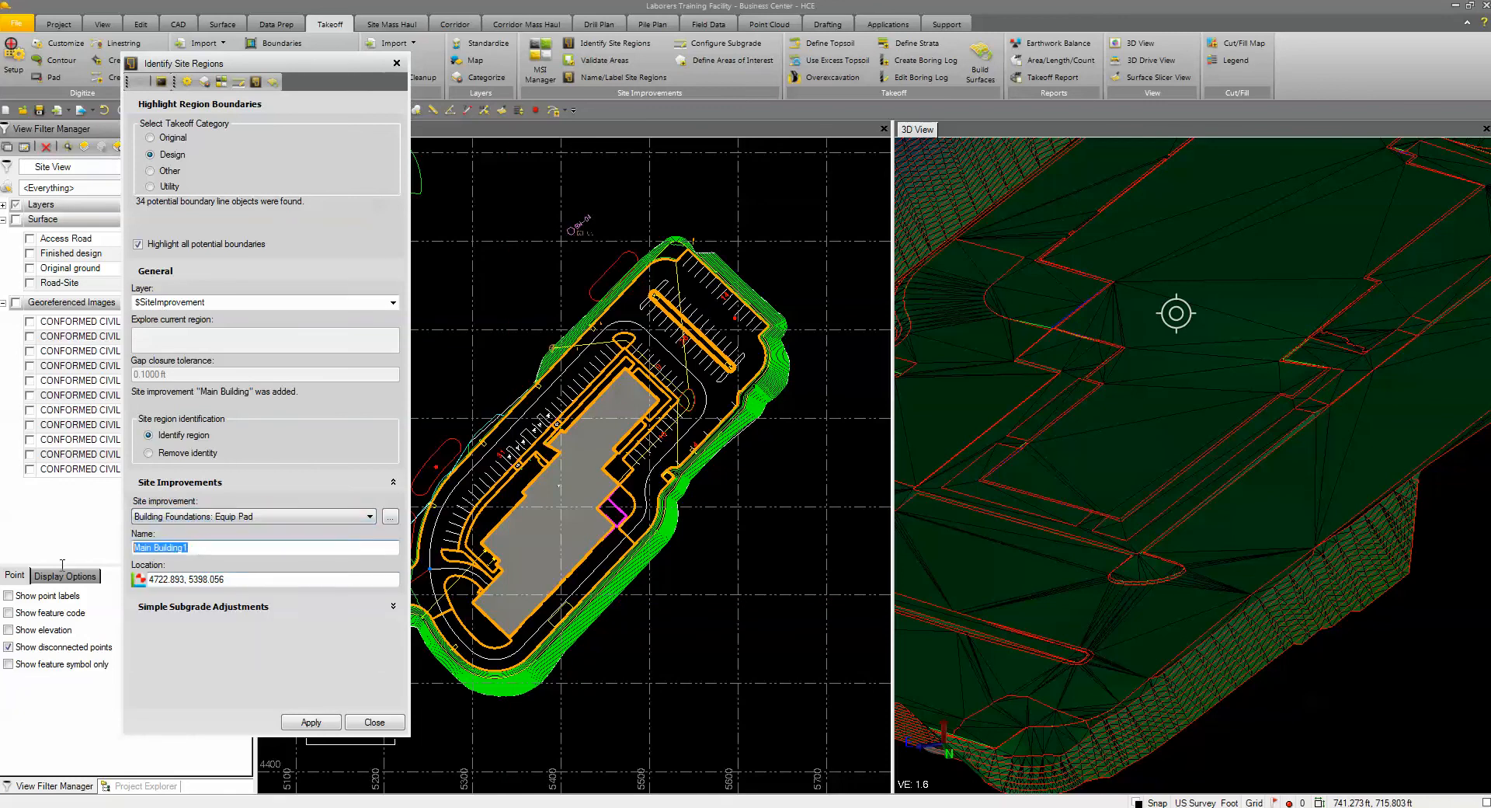
type("EquipPad")
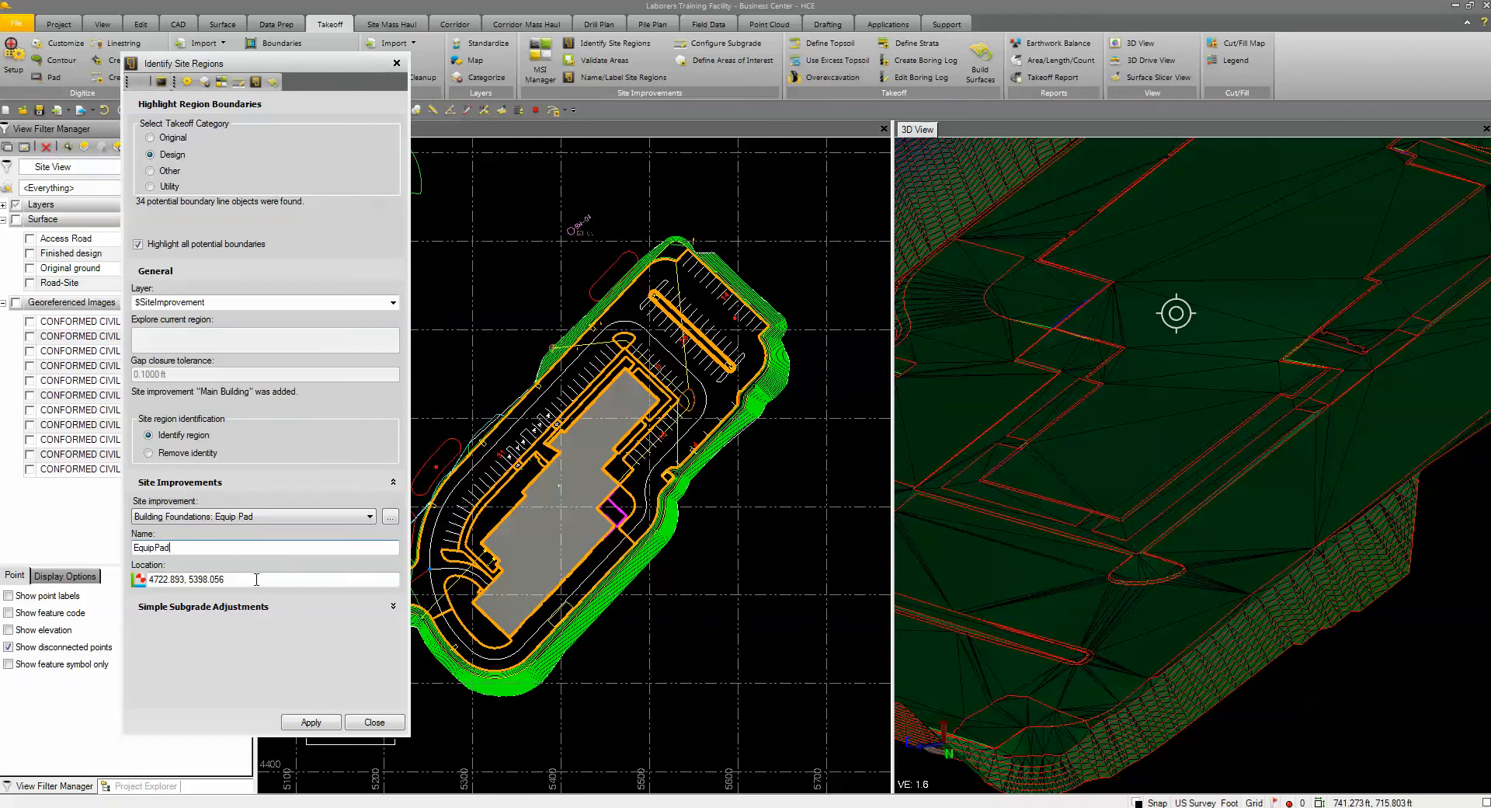
left_click(233, 578)
scroll(655, 493, "up", 3)
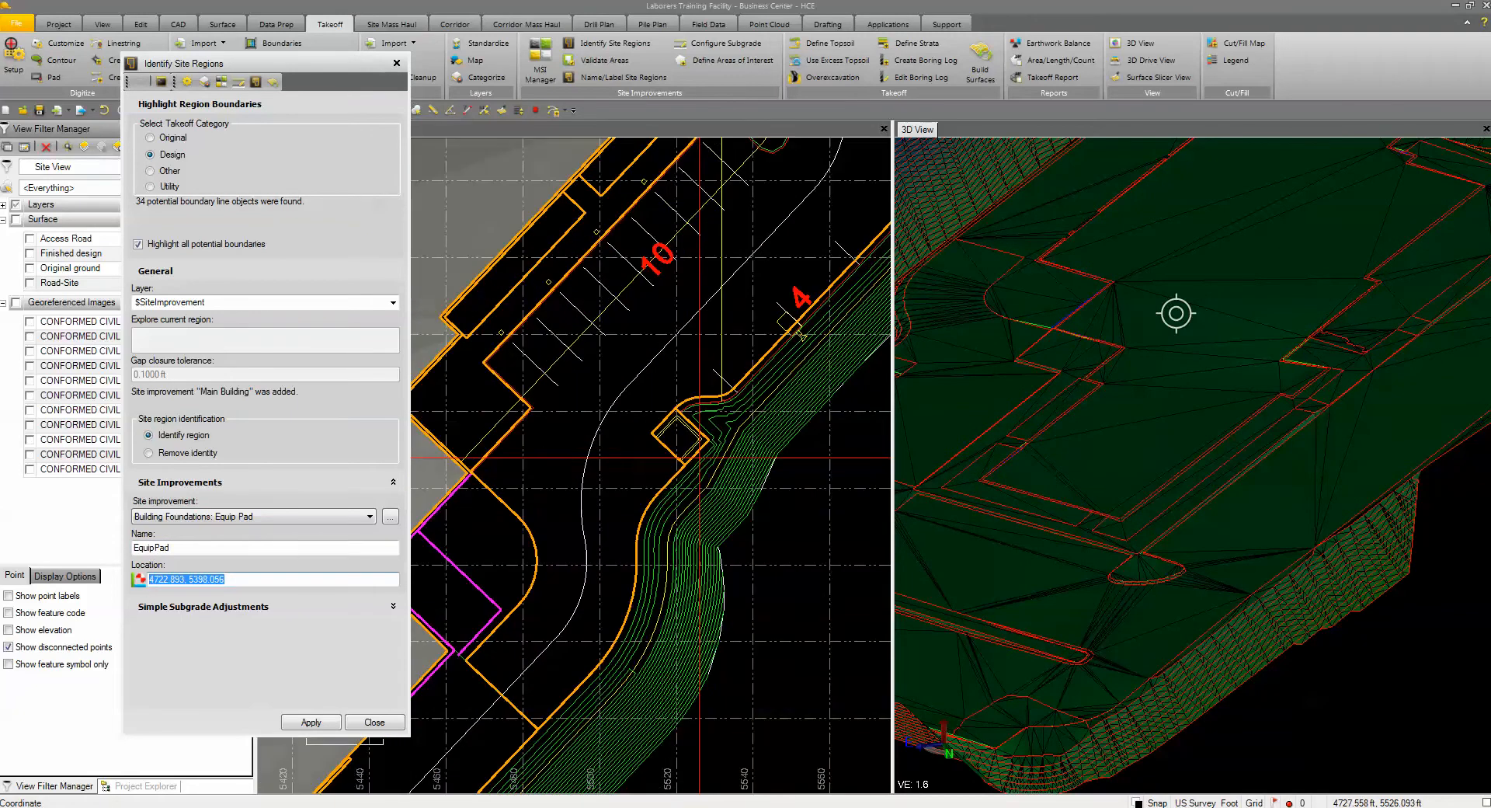
left_click(658, 486)
Add a second Equip Pad site improvement to the small region along the building's northwest side
scroll(663, 477, "down", 3)
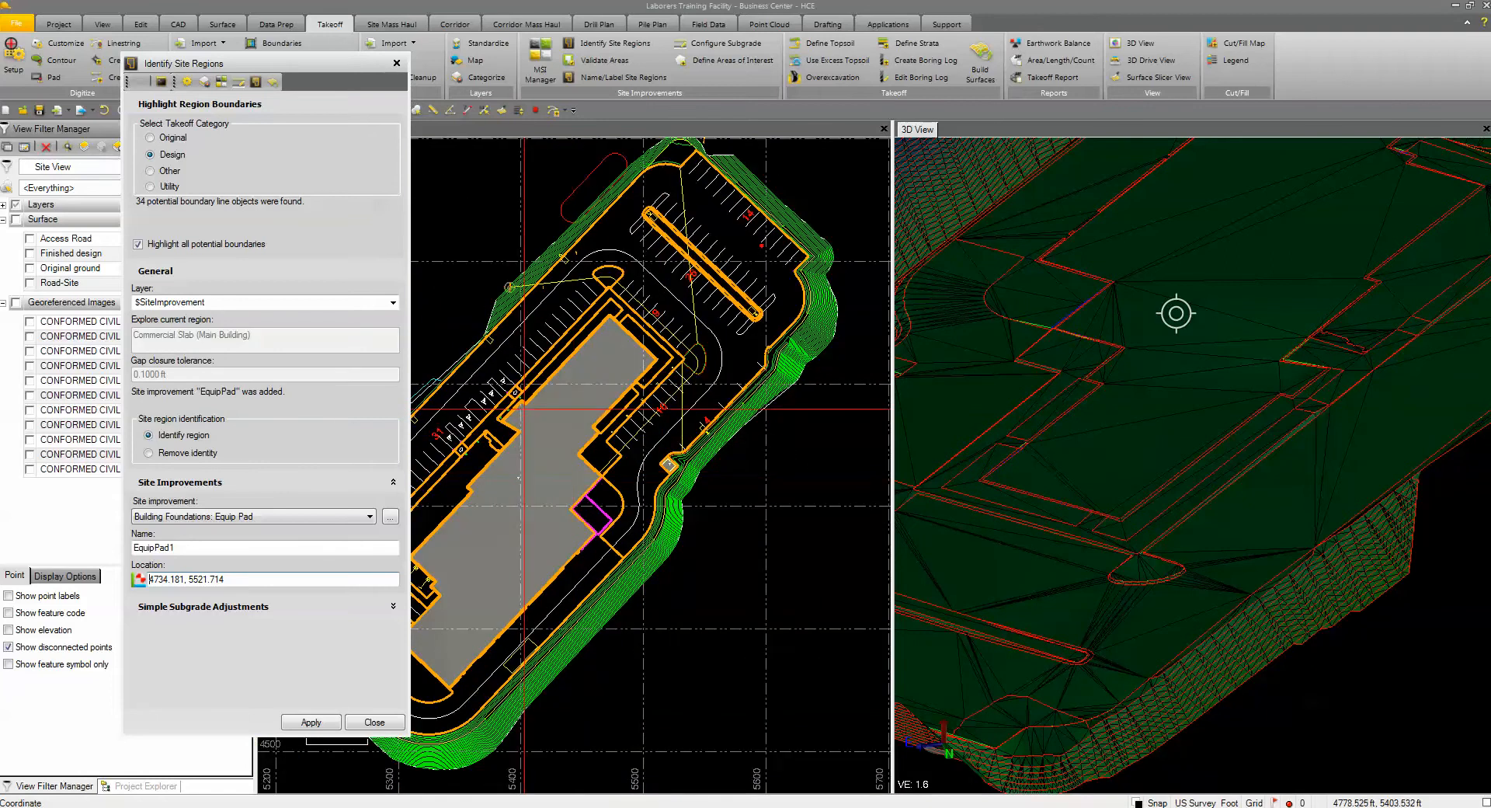
scroll(488, 484, "up", 2)
scroll(488, 483, "up", 1)
left_click(489, 484)
scroll(489, 484, "down", 3)
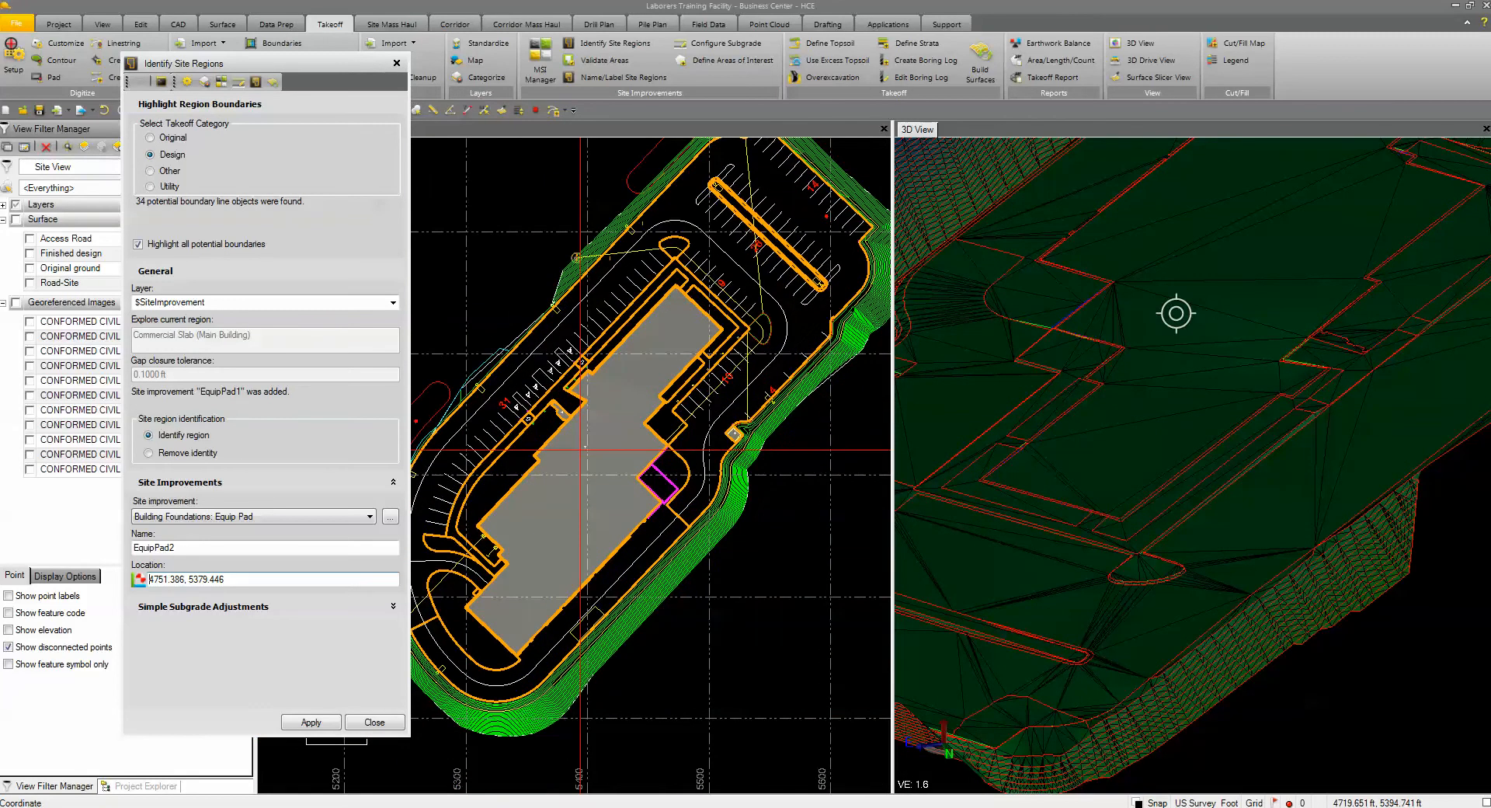
Identify the rounded region at the building's southwest end as a Grassing: Sodding (Bahia) site improvement named Grass
left_click(237, 517)
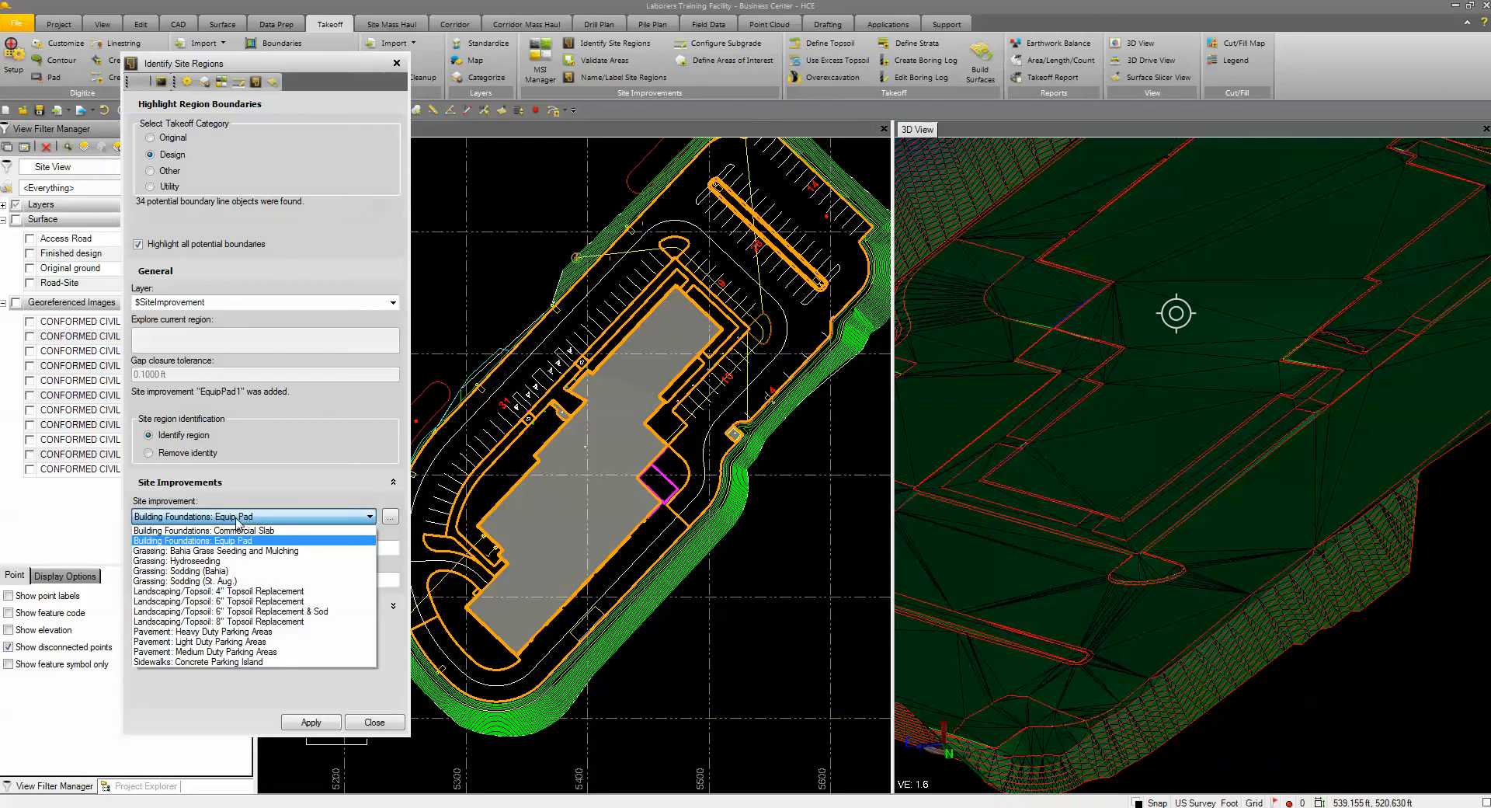
left_click(166, 575)
left_click(248, 516)
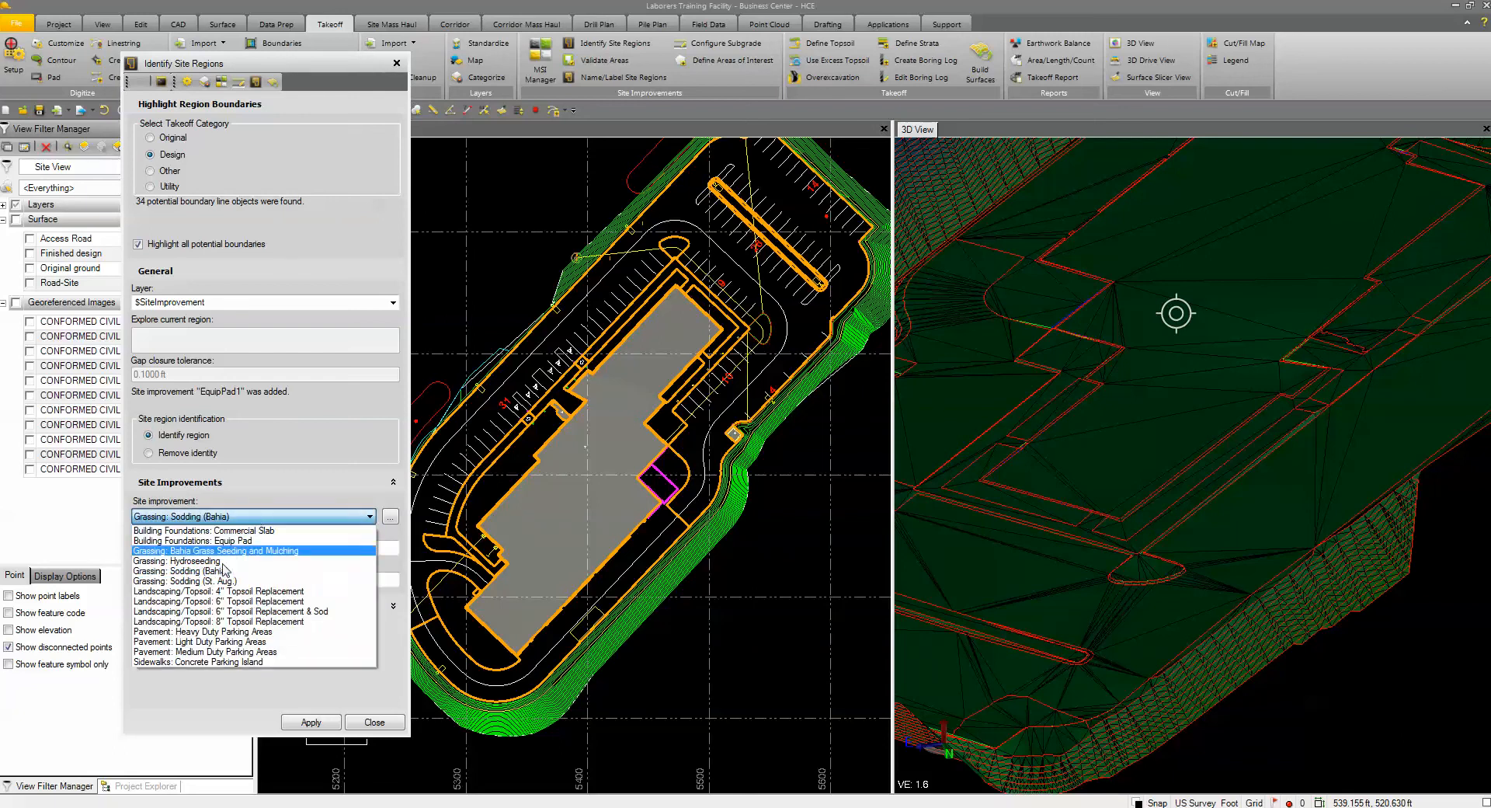
left_click(190, 571)
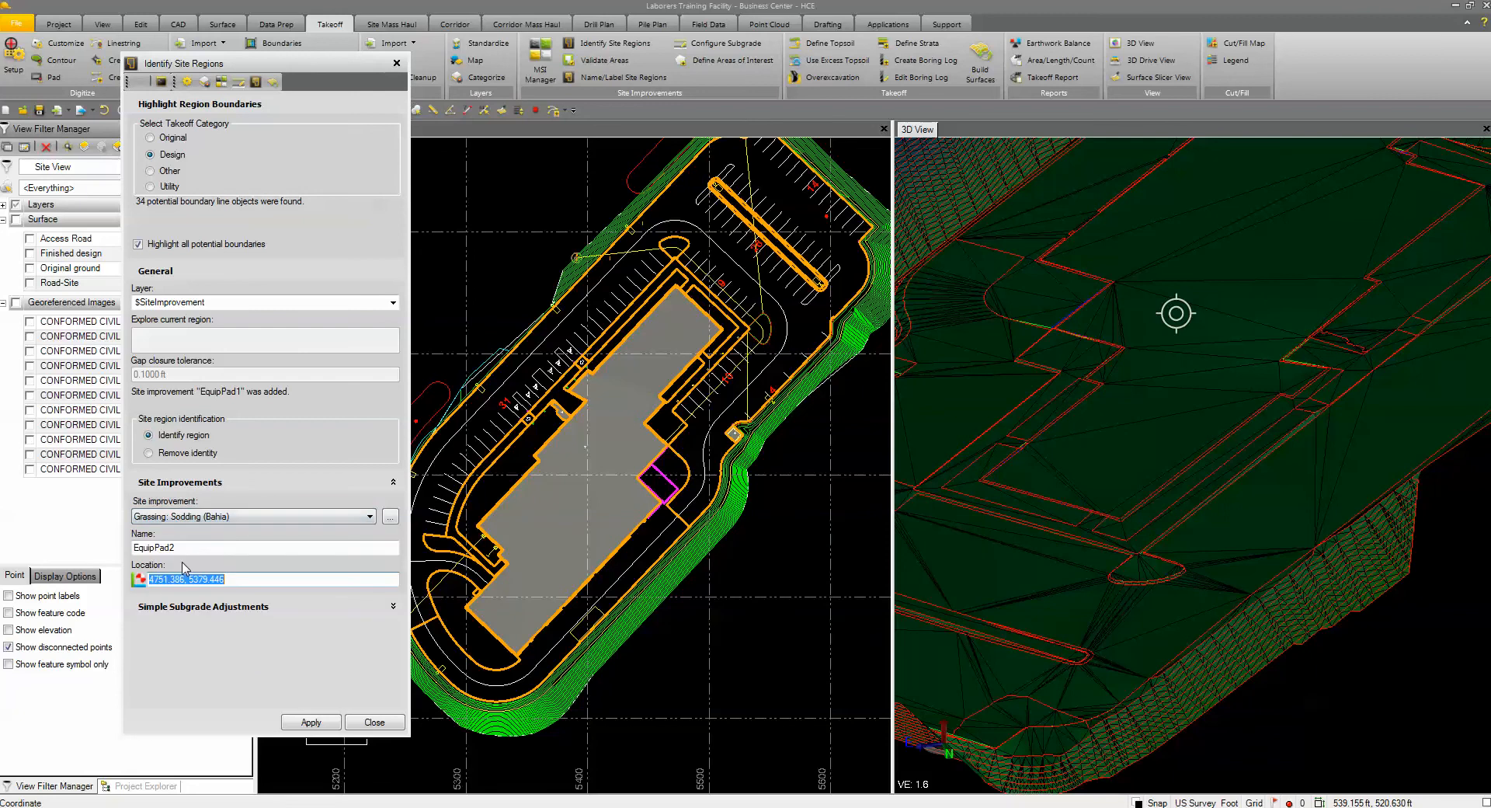
type("Grass")
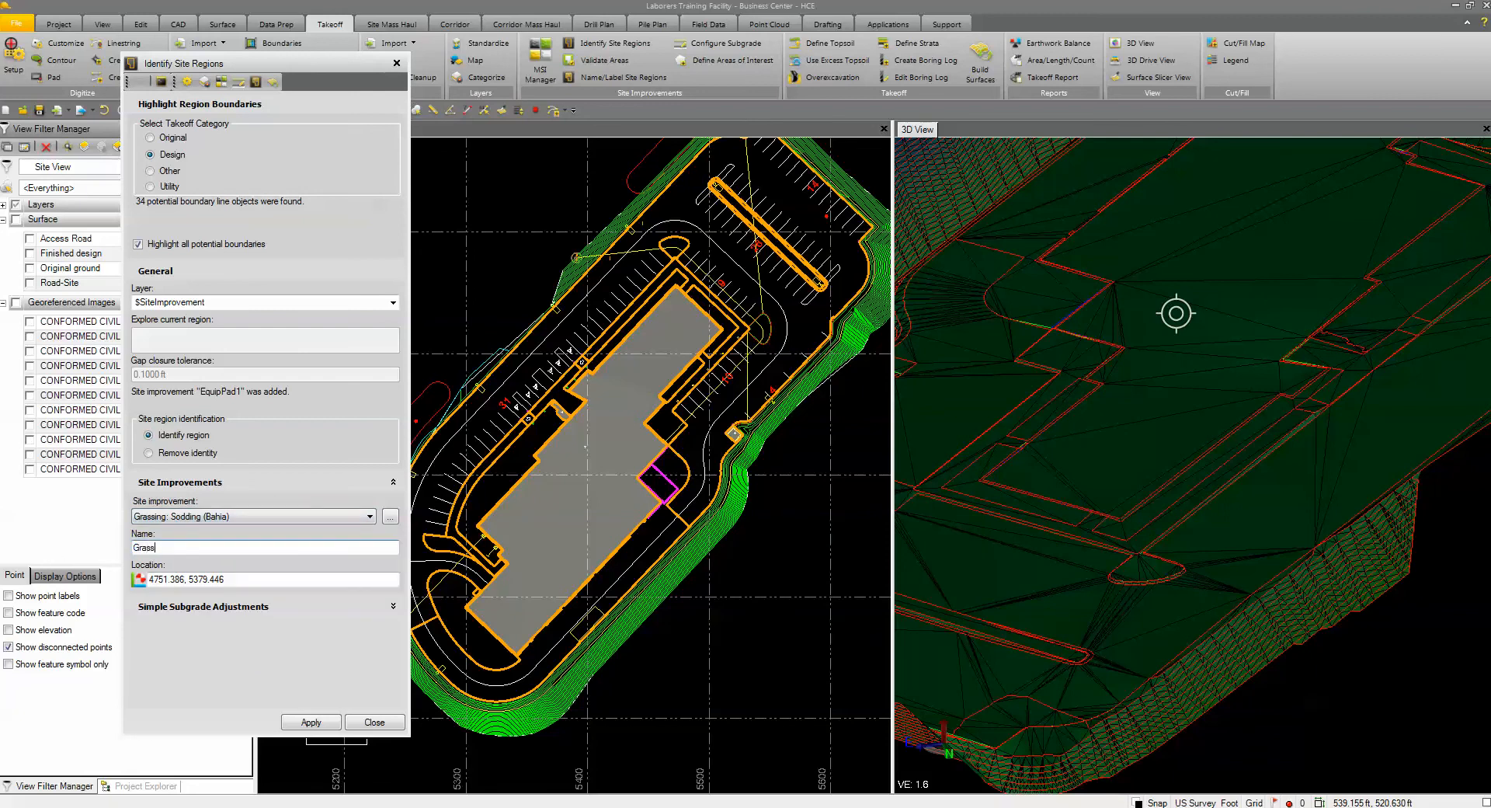
left_click(233, 579)
left_click(456, 594)
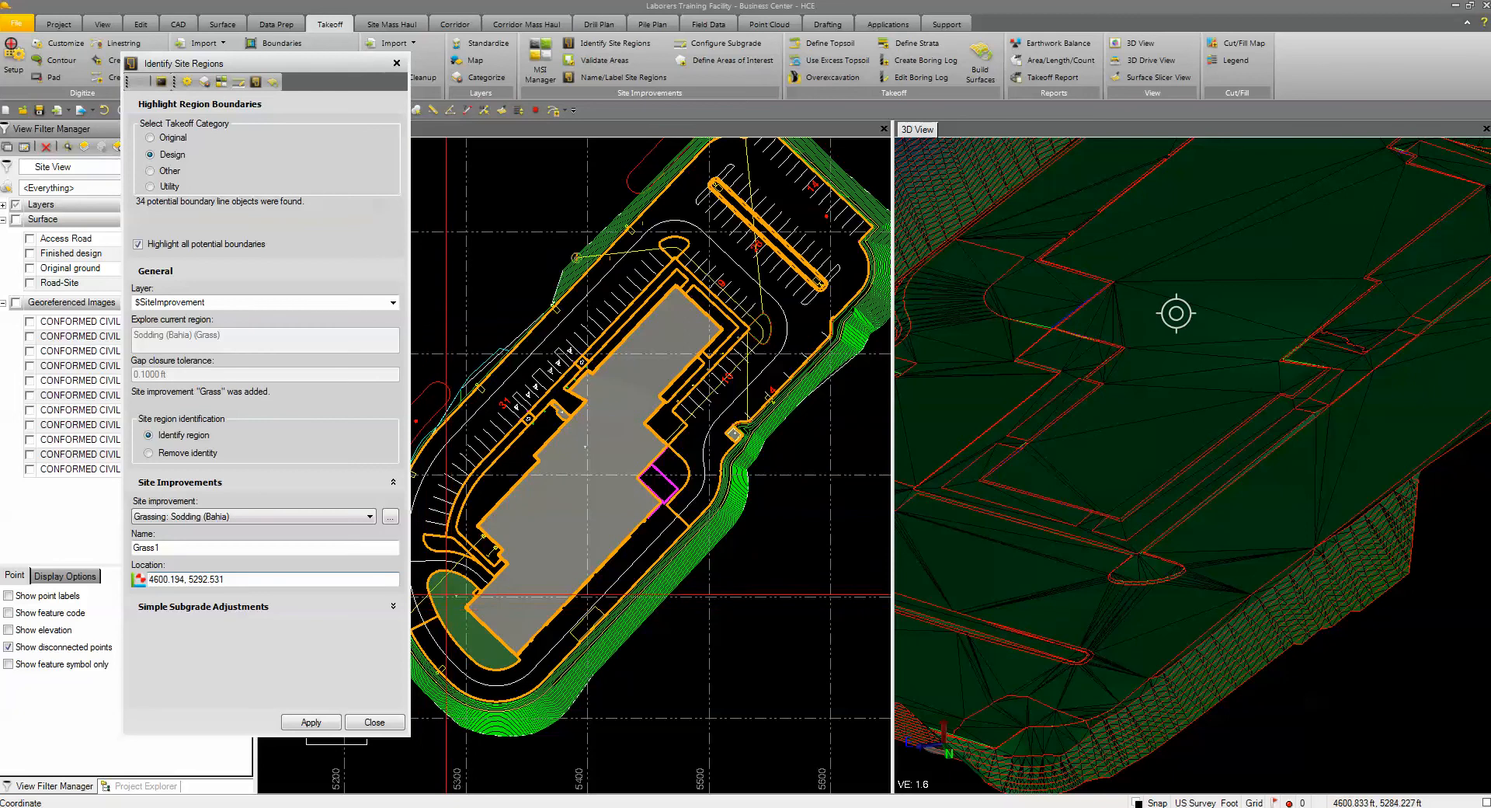
Add Sodding (Bahia) improvements to the small entrance island and the strips along the building's northwest side and northeast end
left_click(444, 542)
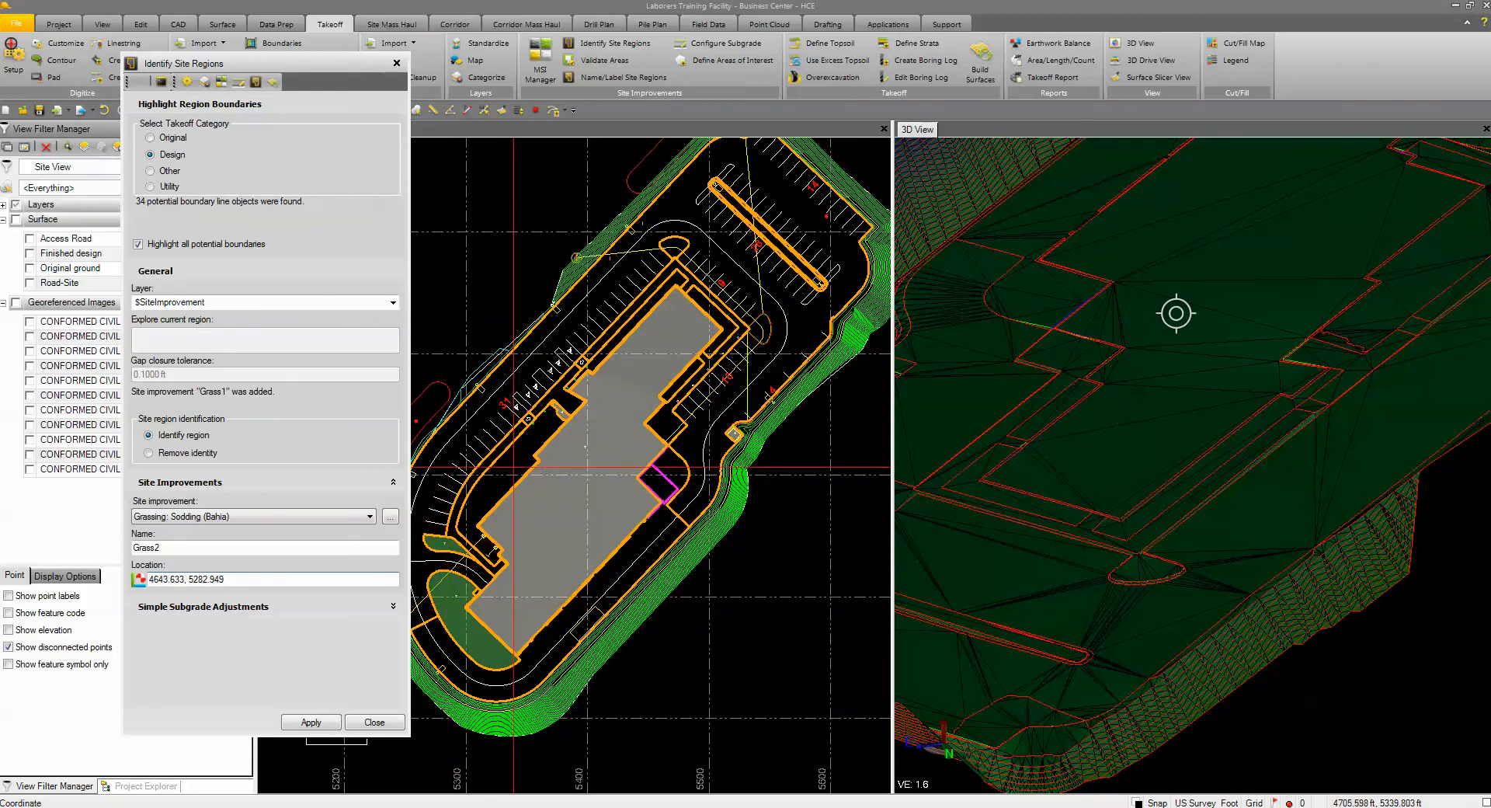
left_click(513, 467)
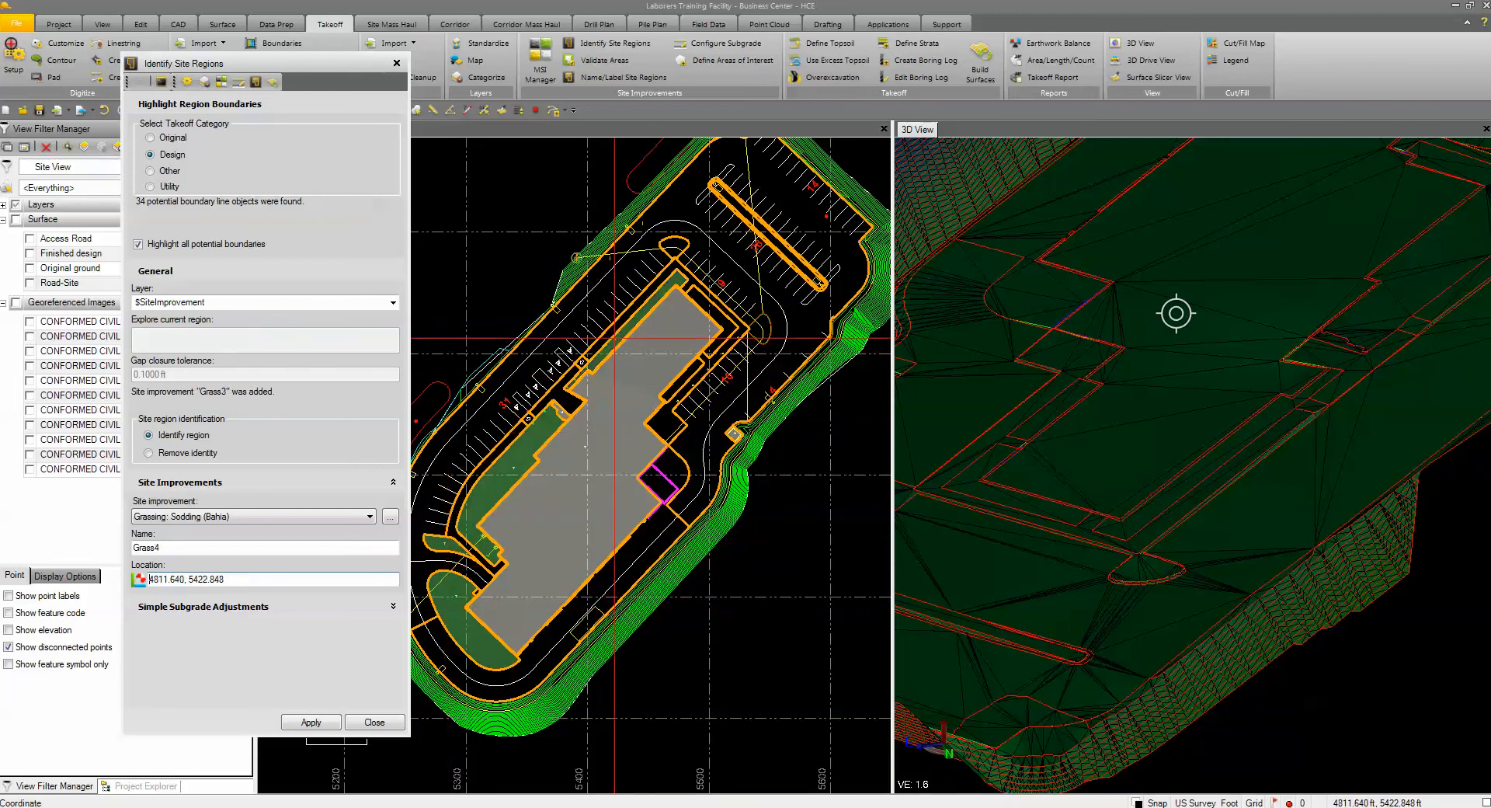
left_click(707, 303)
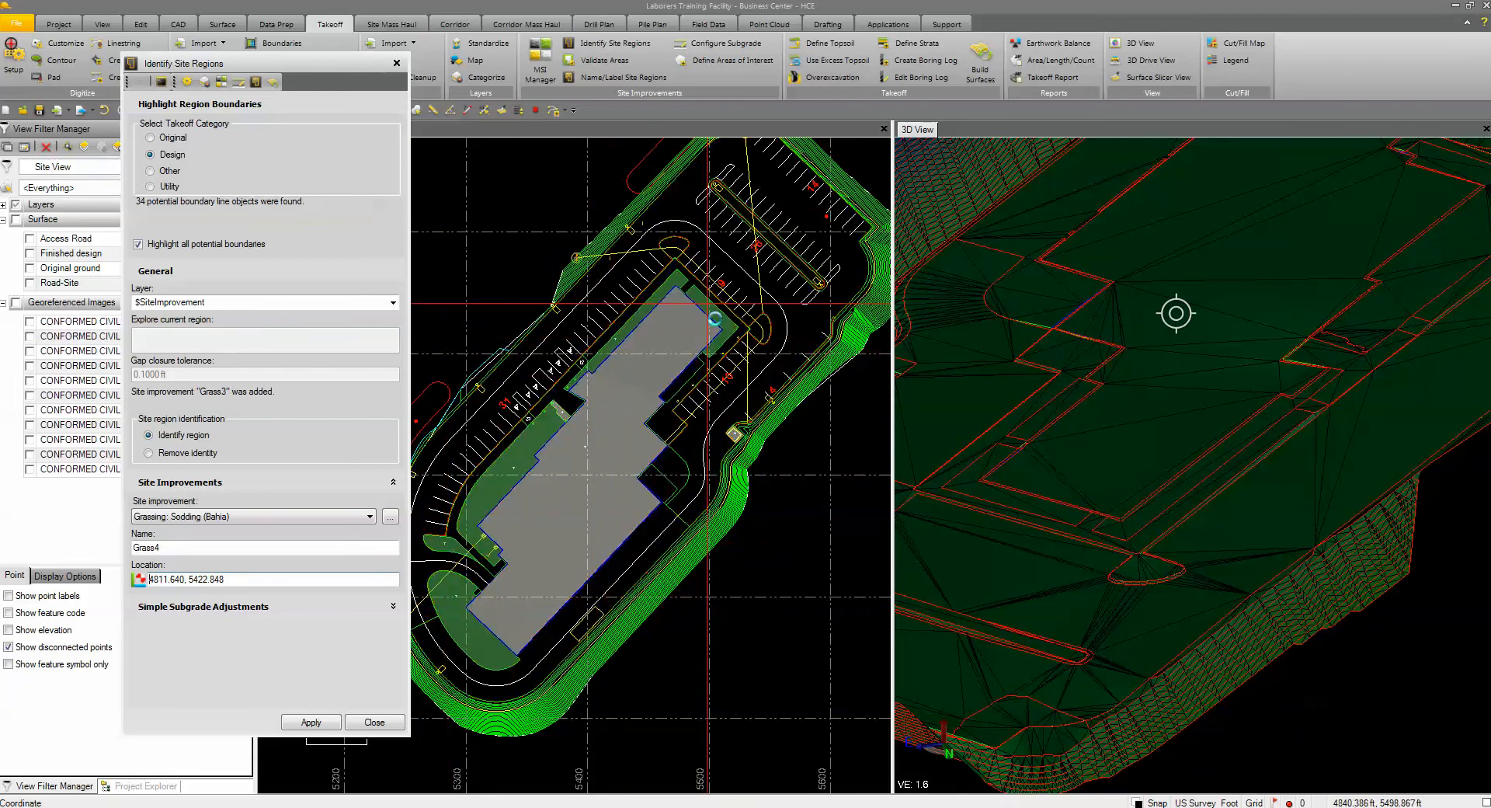
left_click(692, 368)
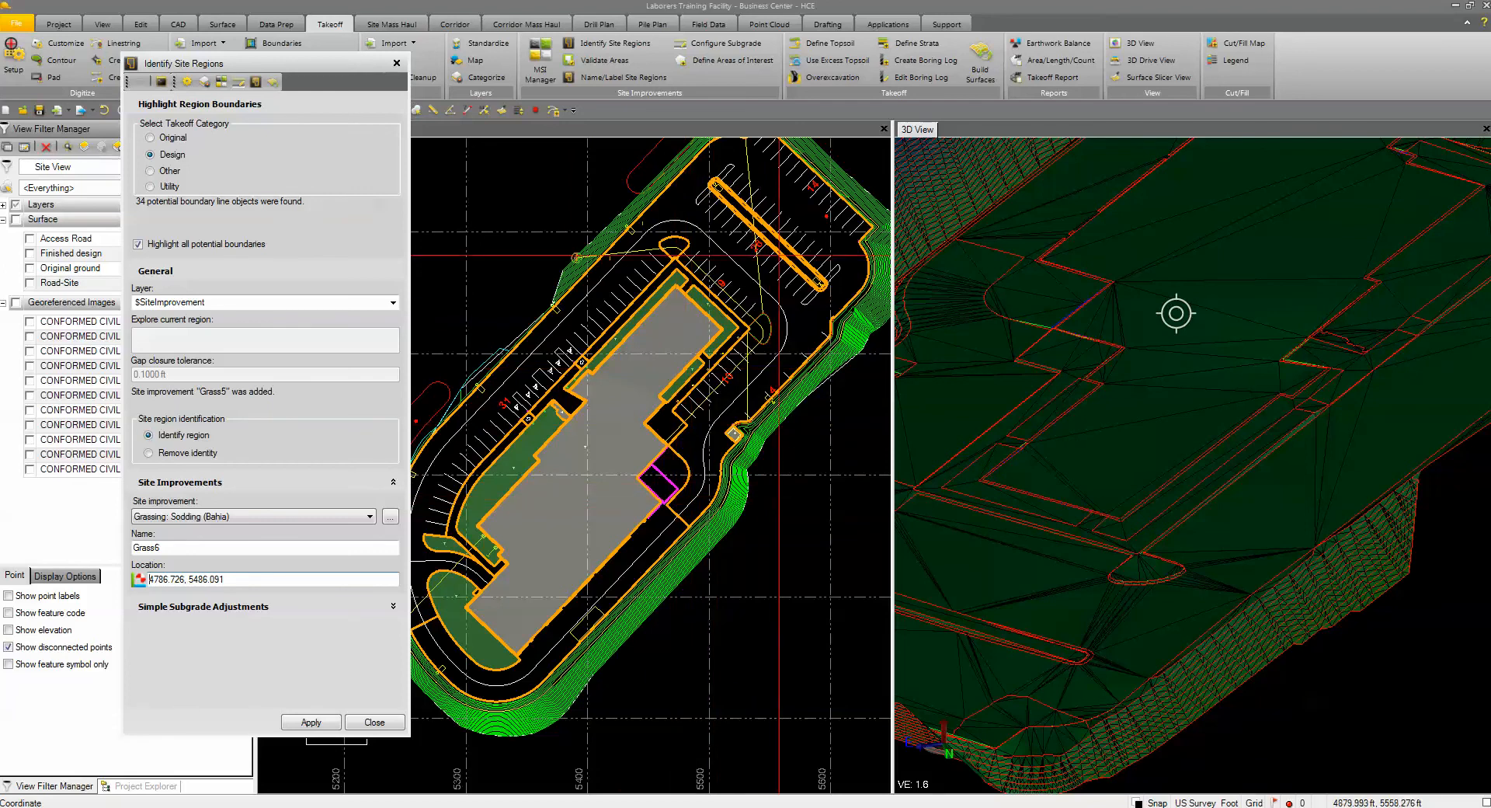
Add Sodding (Bahia) improvements to the rounded island north of the building and the long median island in the parking lot
scroll(773, 466, "up", 2)
left_click(657, 242)
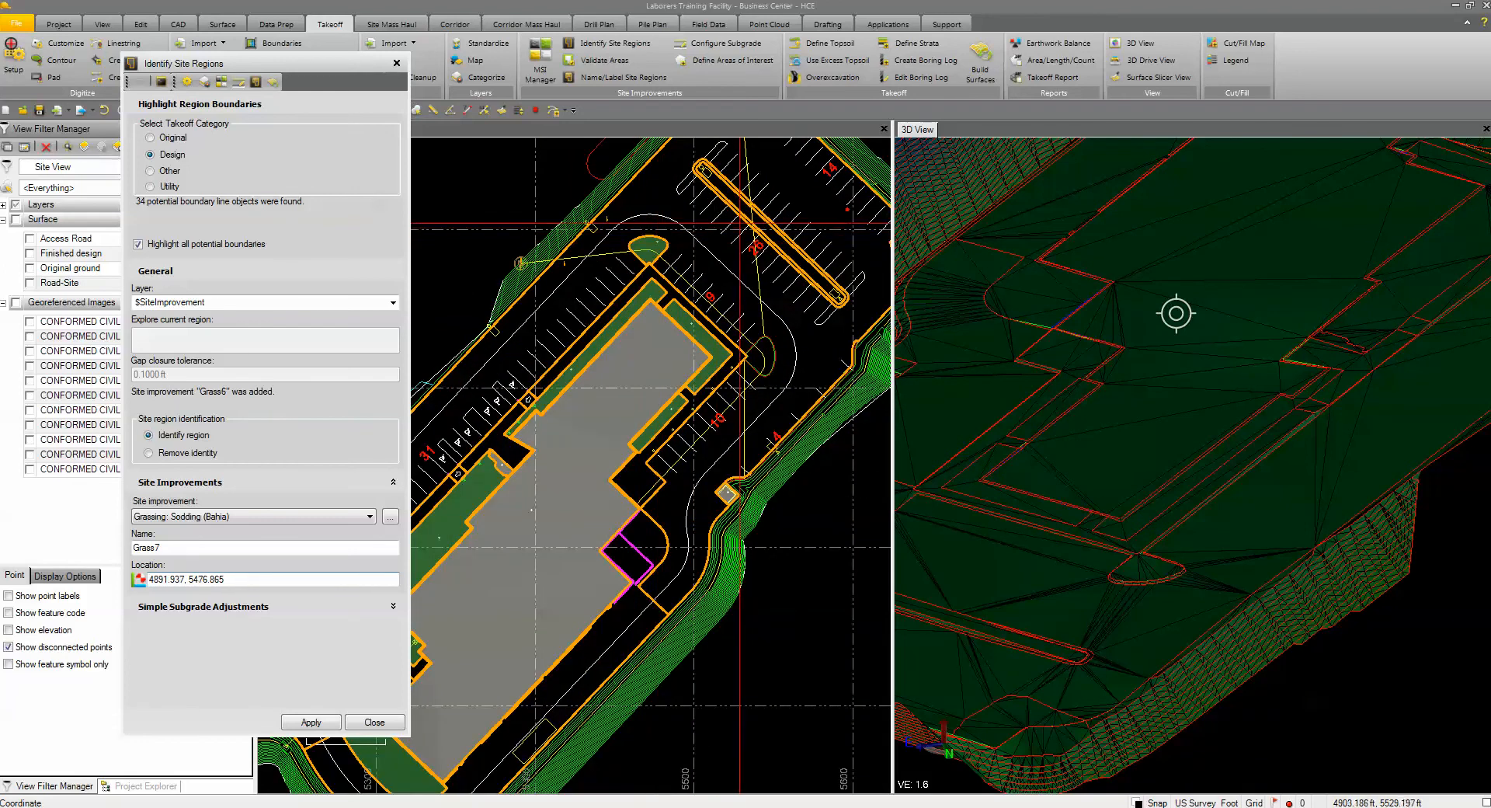
scroll(739, 223, "up", 2)
left_click(730, 181)
Identify the curved strip between the northwest parking and the grass as a Sidewalks: Concrete Parking Island improvement named Walk
scroll(714, 264, "down", 3)
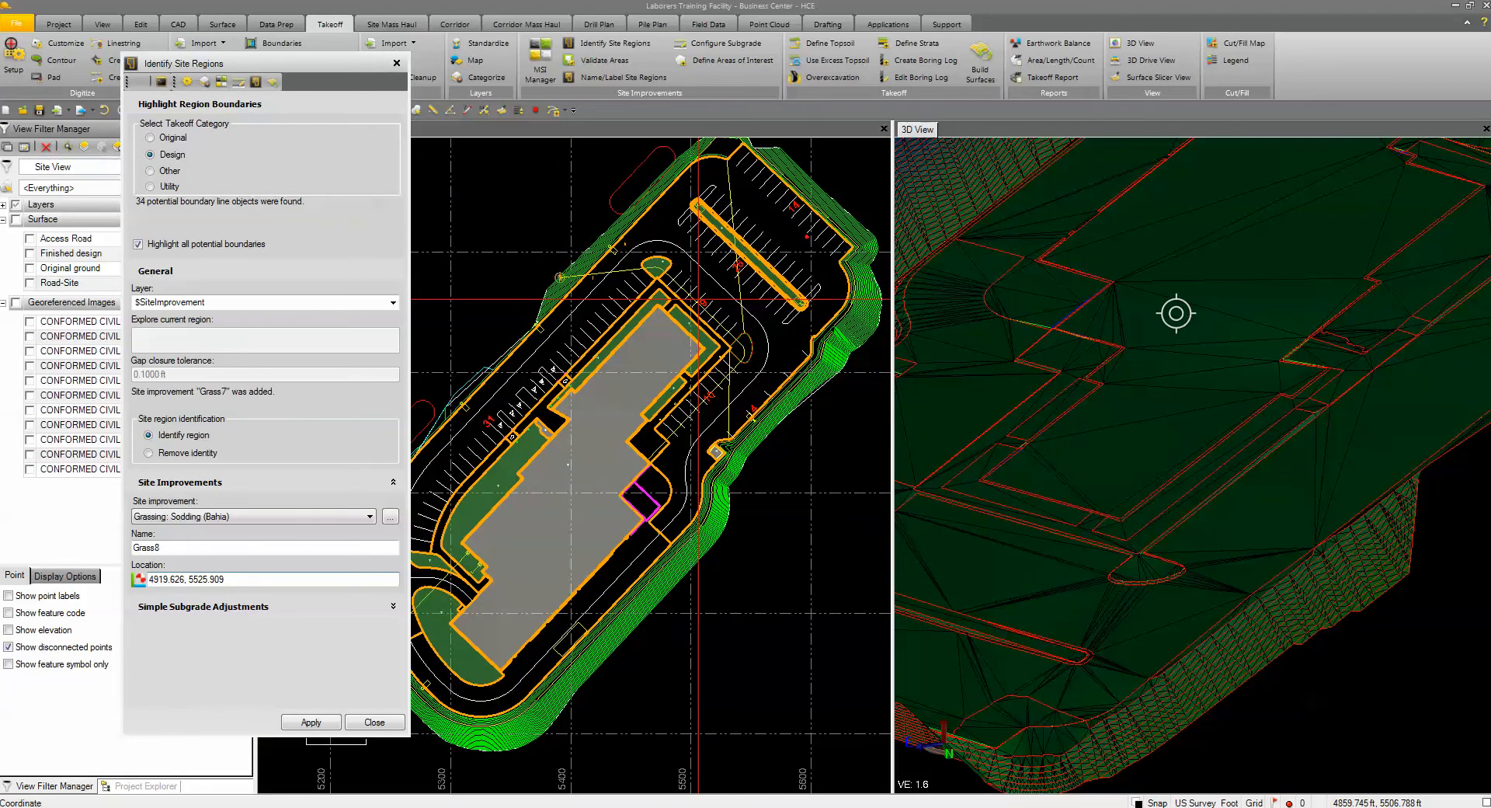
scroll(695, 318, "down", 1)
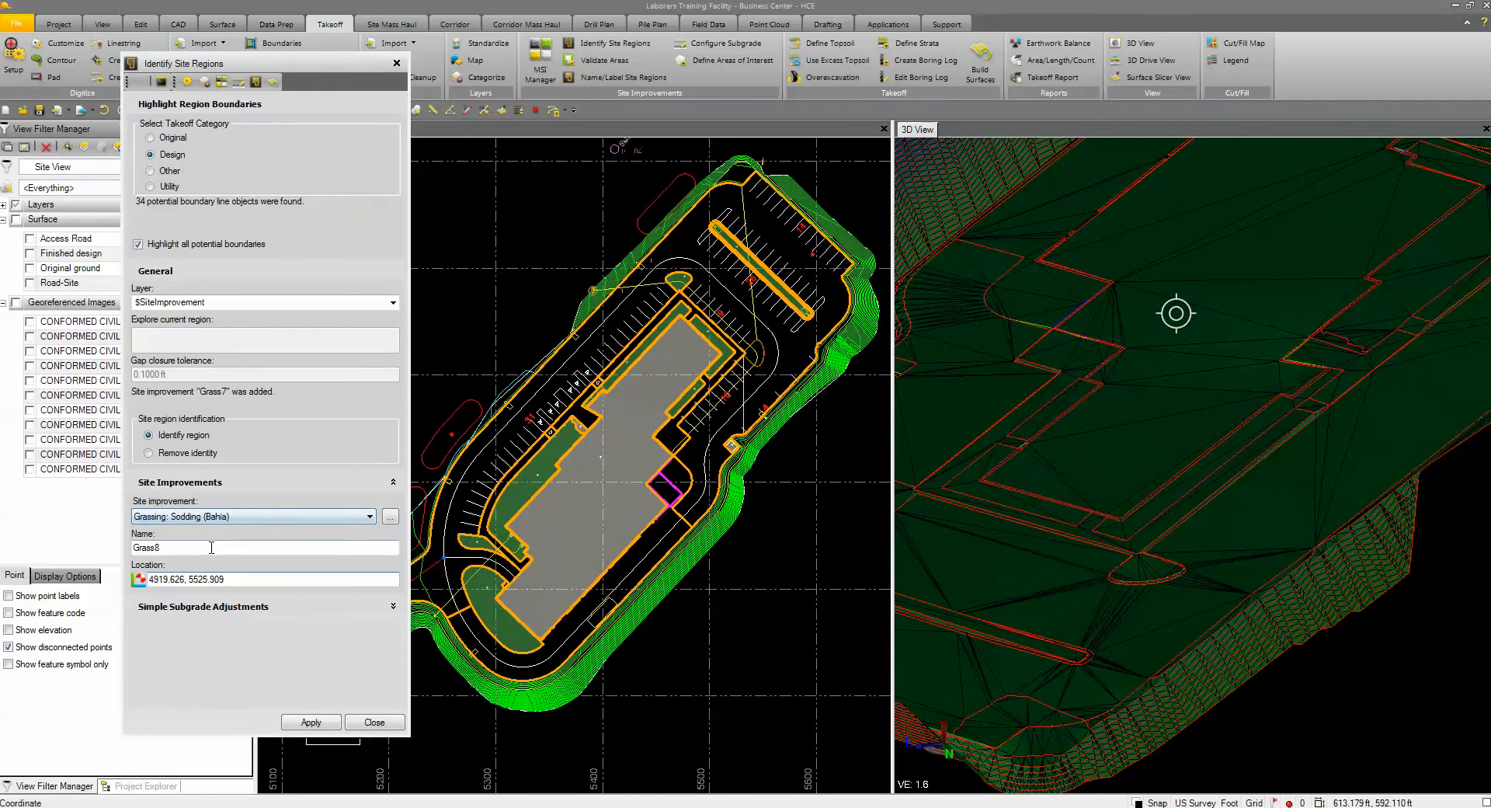
left_click(208, 517)
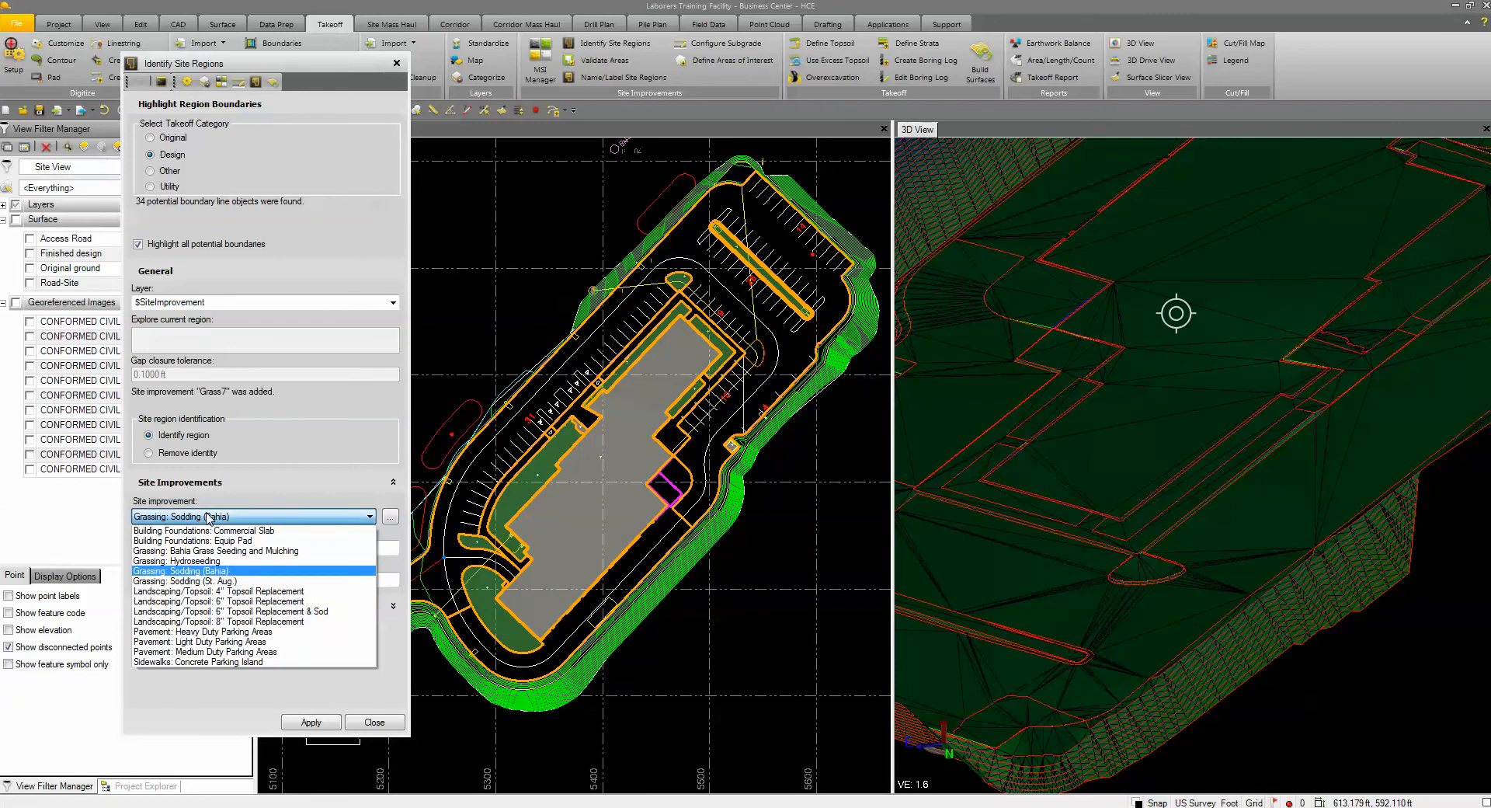
left_click(204, 662)
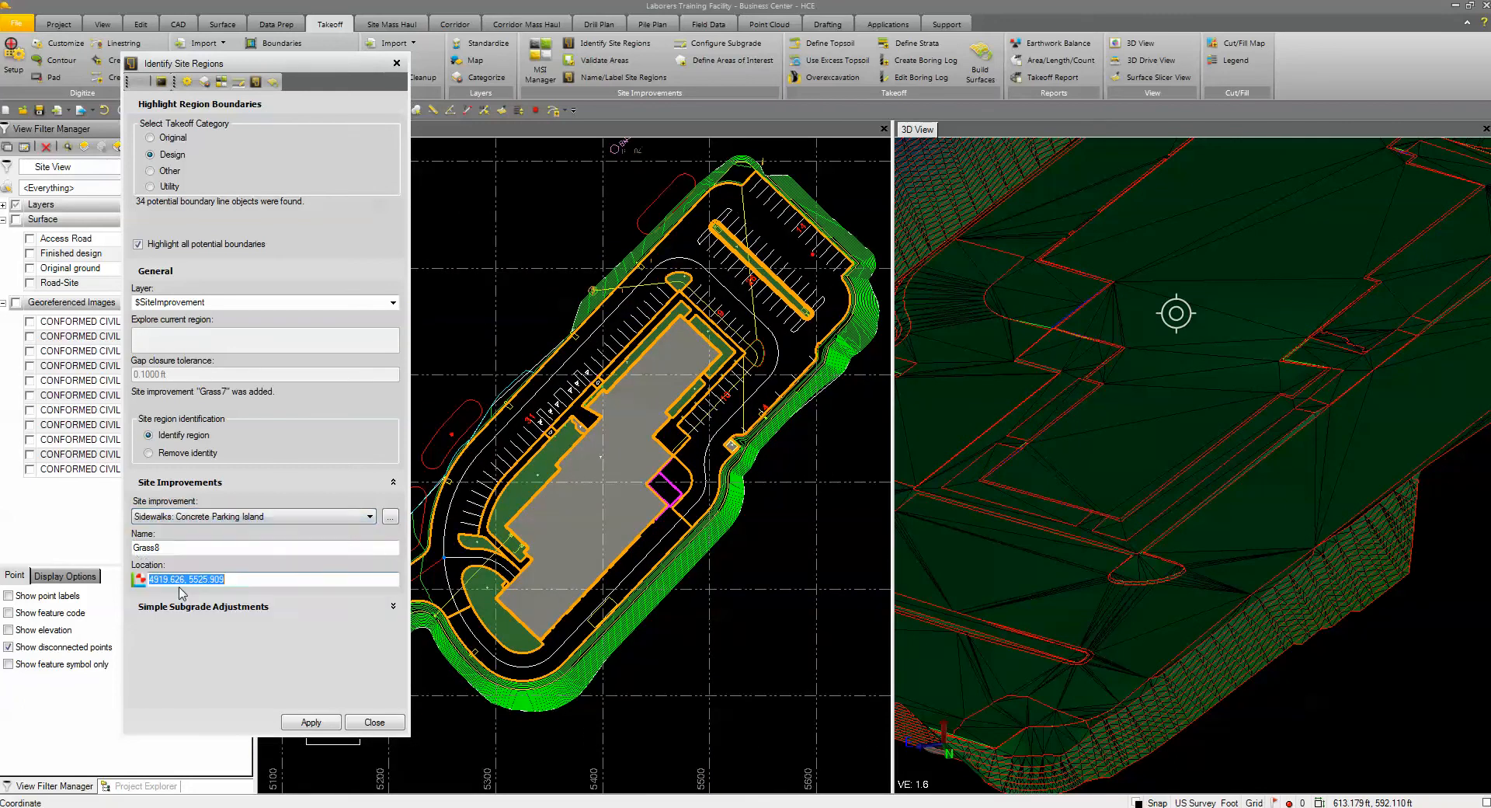
left_click(159, 548)
type("W")
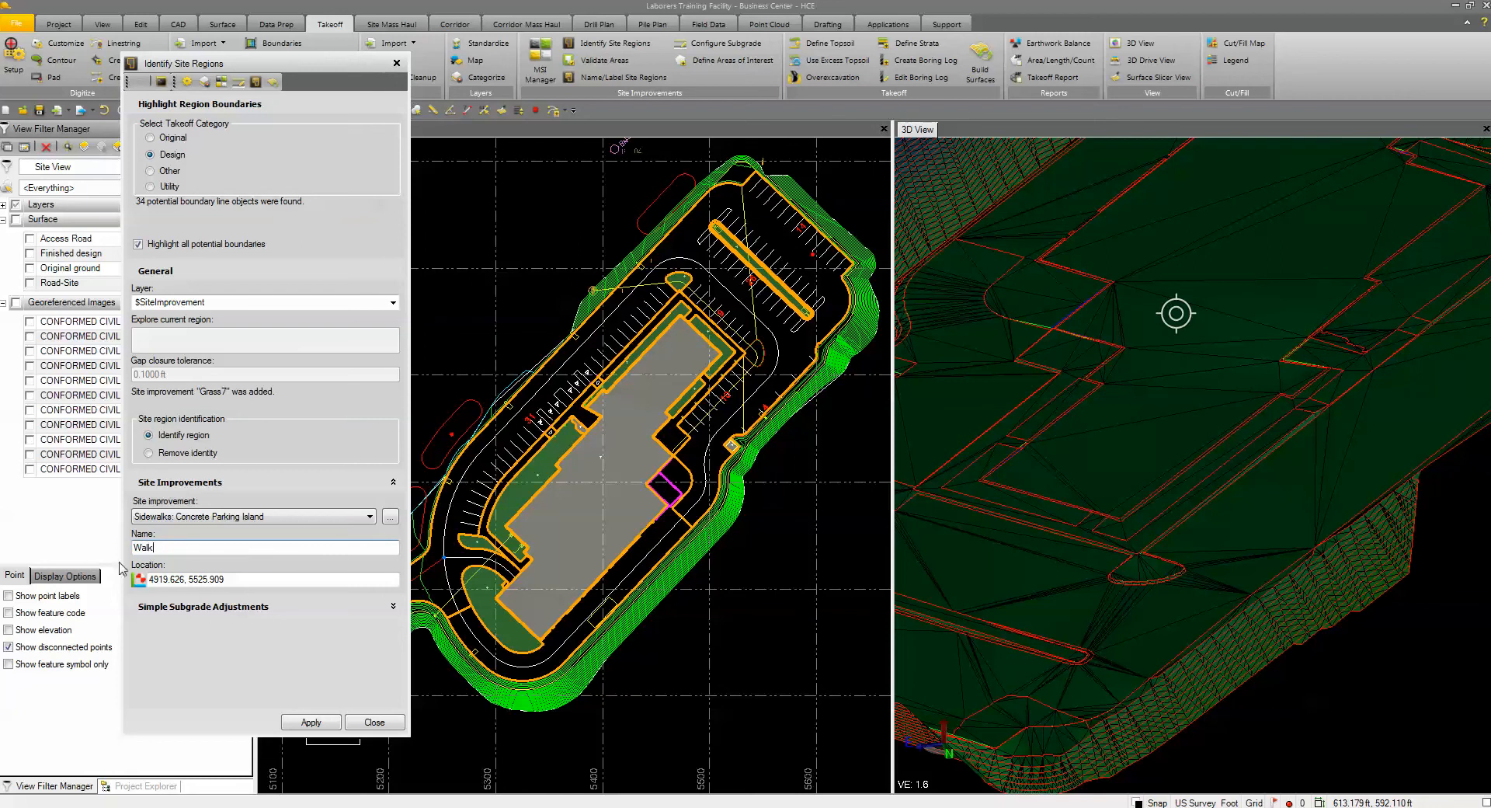
type("alk")
left_click(279, 579)
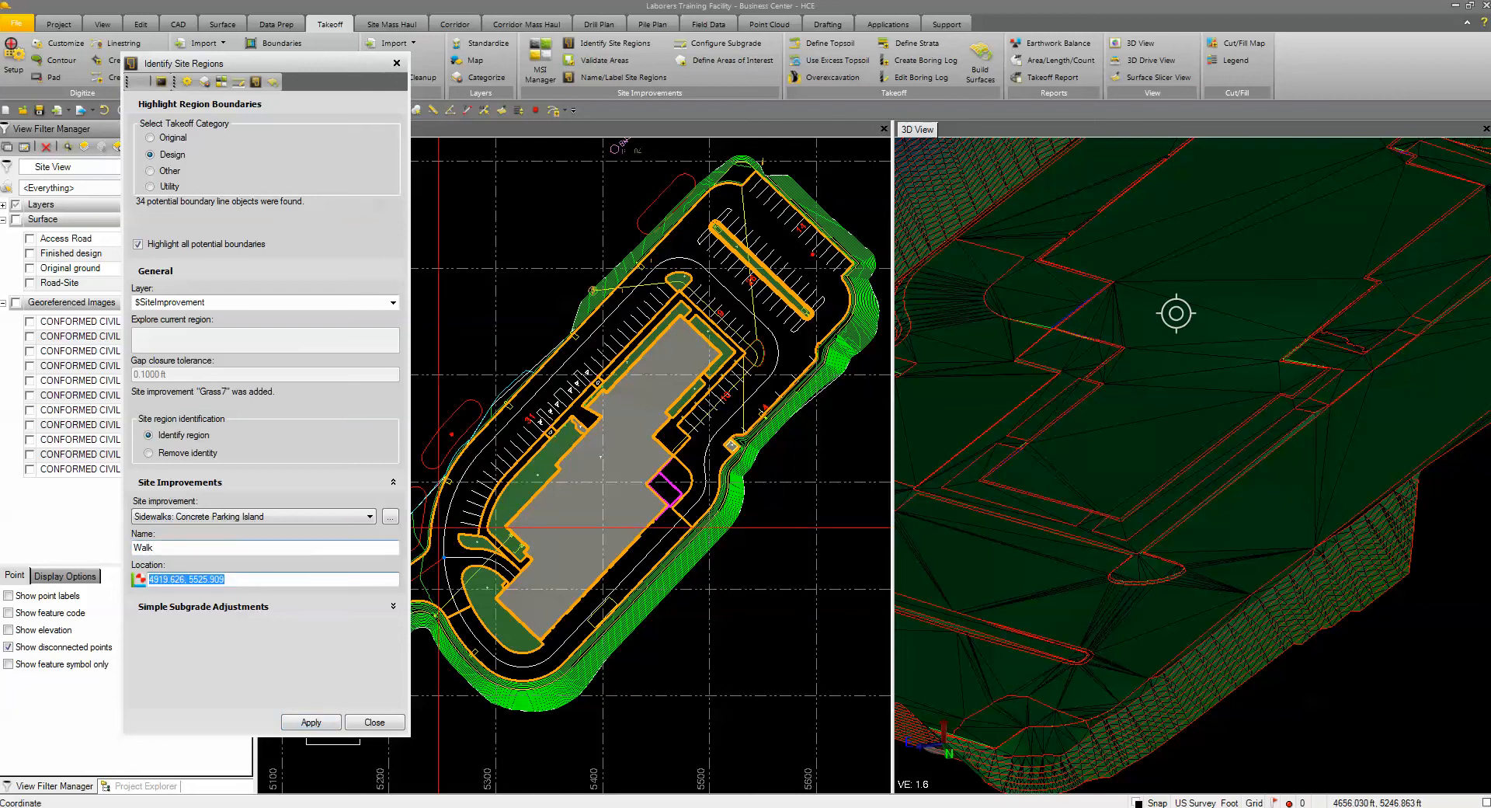
scroll(474, 530, "up", 4)
left_click(472, 526)
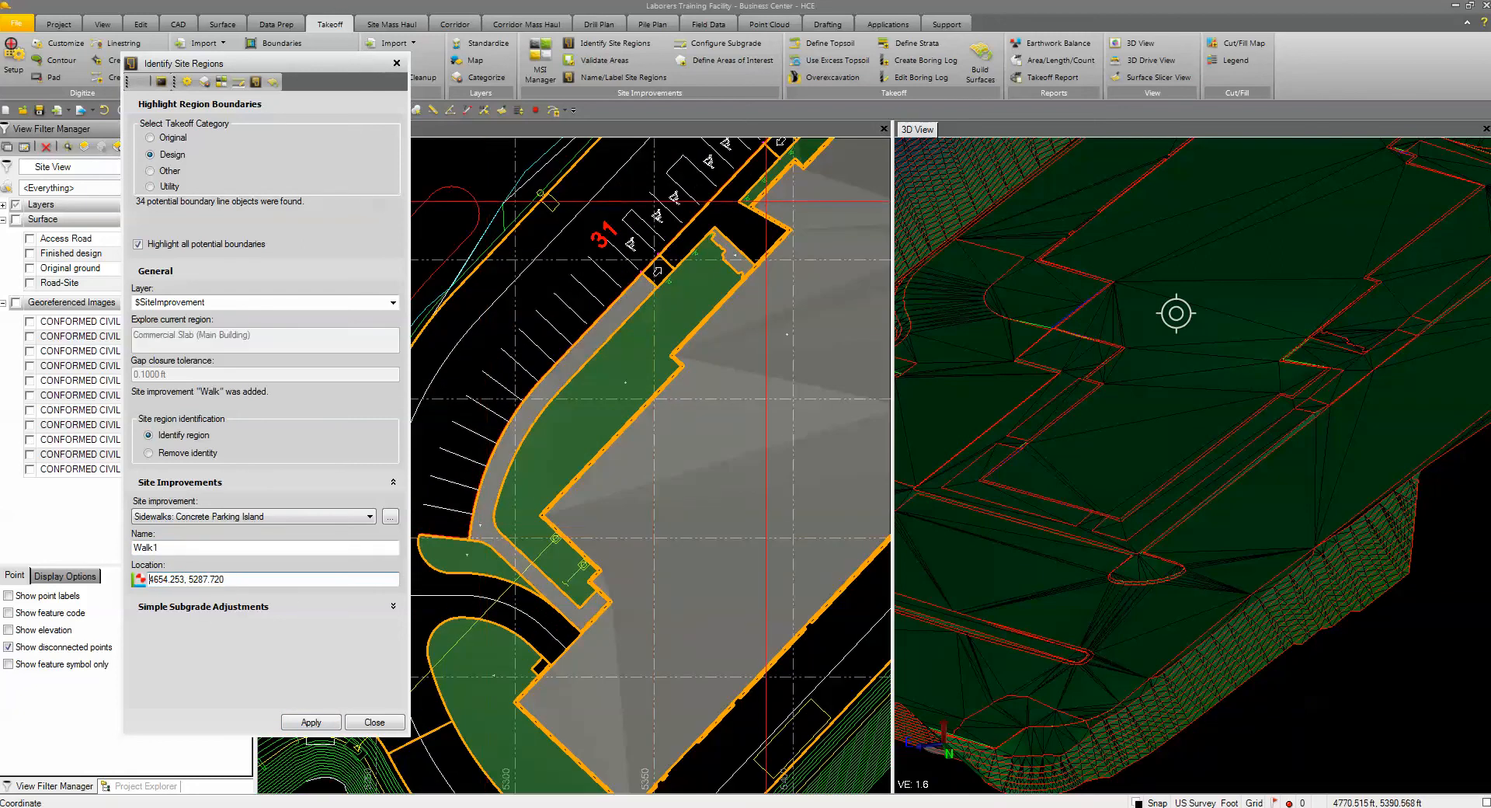
Add Concrete Parking Island improvements to the northwest entrance area, its two ramp regions and the walkway strip continuing northeast
left_click(745, 217)
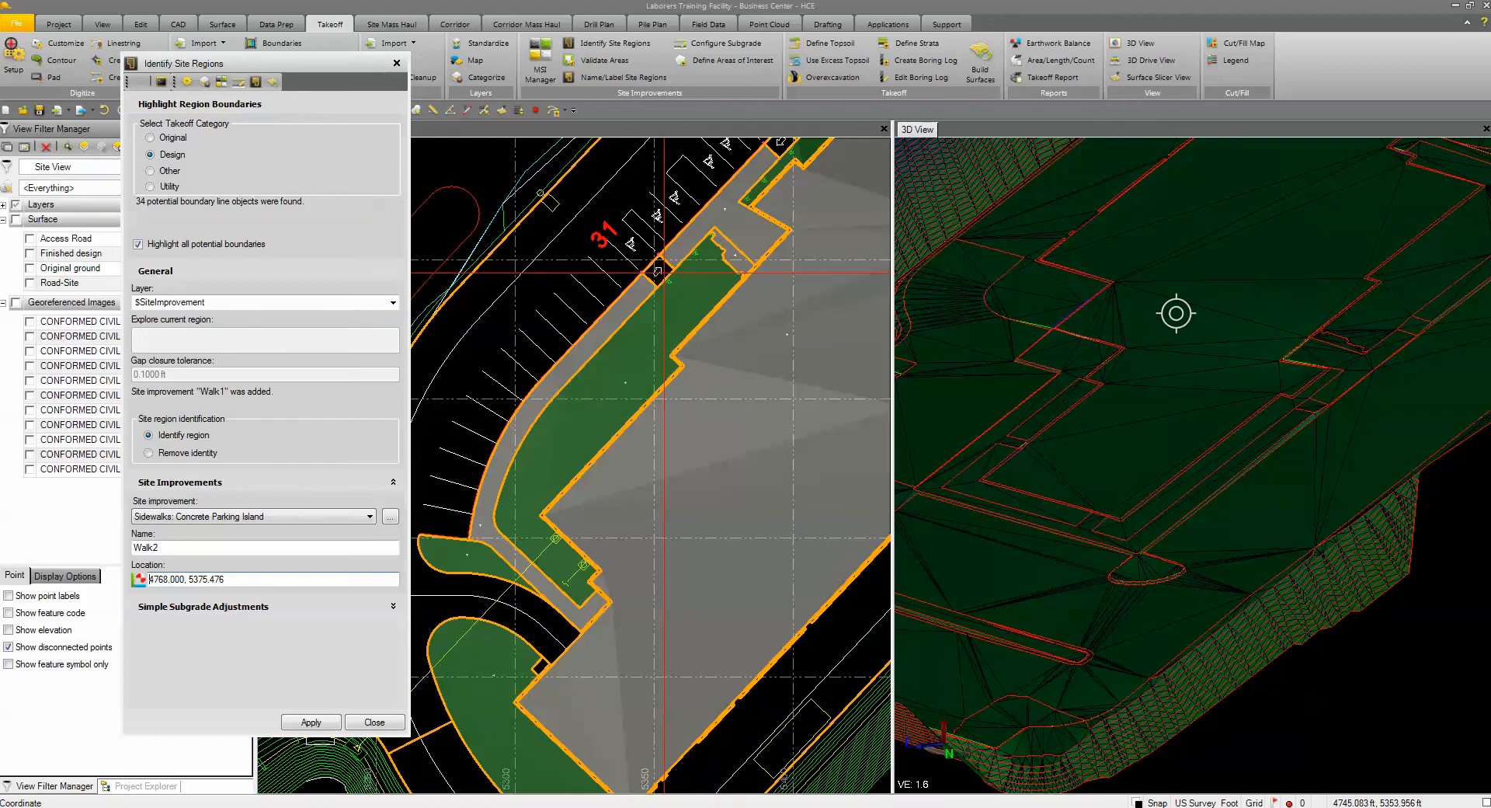
left_click(664, 272)
scroll(664, 272, "down", 3)
scroll(730, 204, "up", 5)
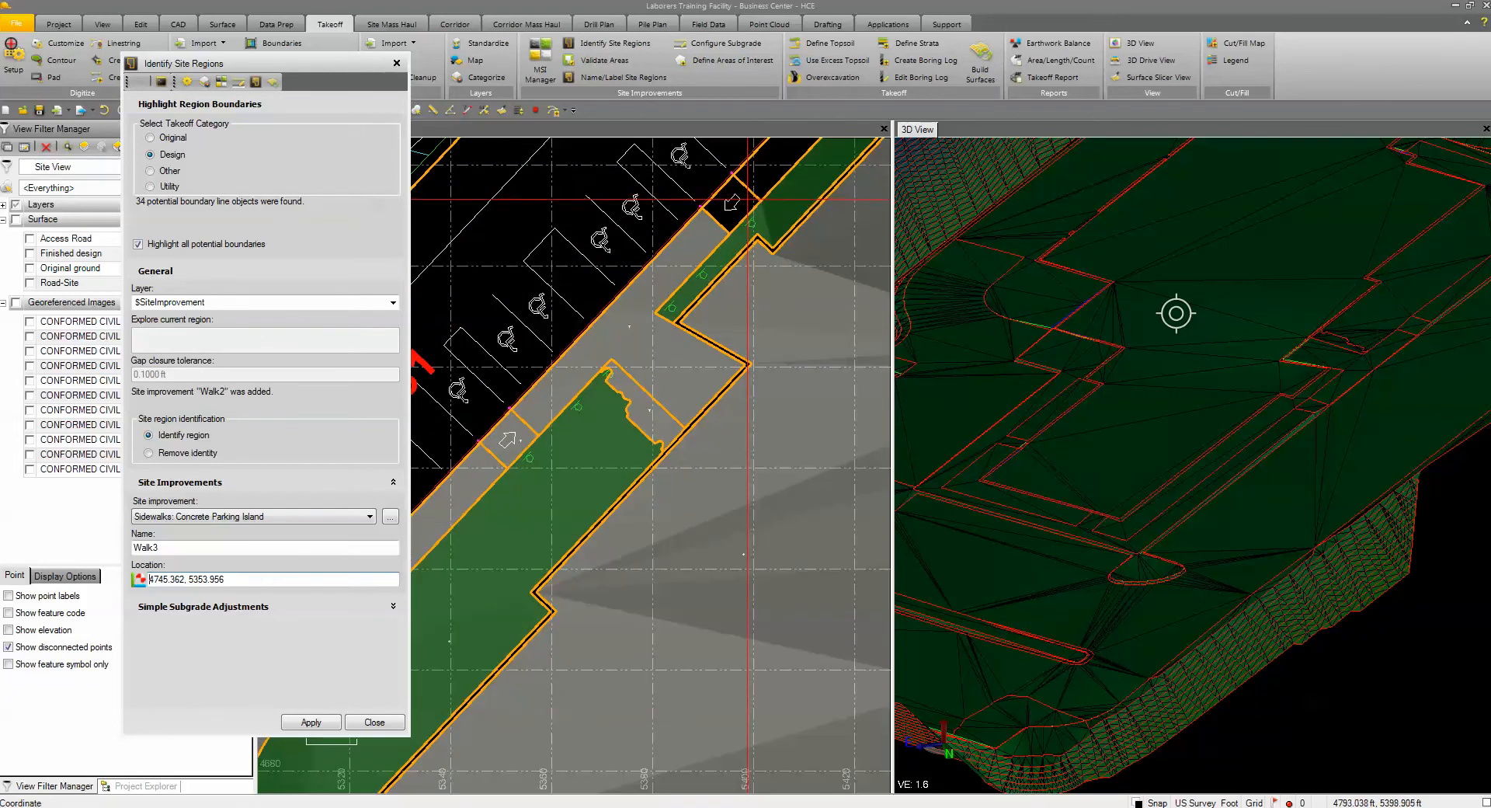
left_click(748, 200)
scroll(748, 200, "down", 3)
left_click(772, 182)
Identify the road and parking region northwest of the building as a Pavement: Heavy Duty Parking Areas improvement named Heavy Paving
scroll(715, 280, "down", 2)
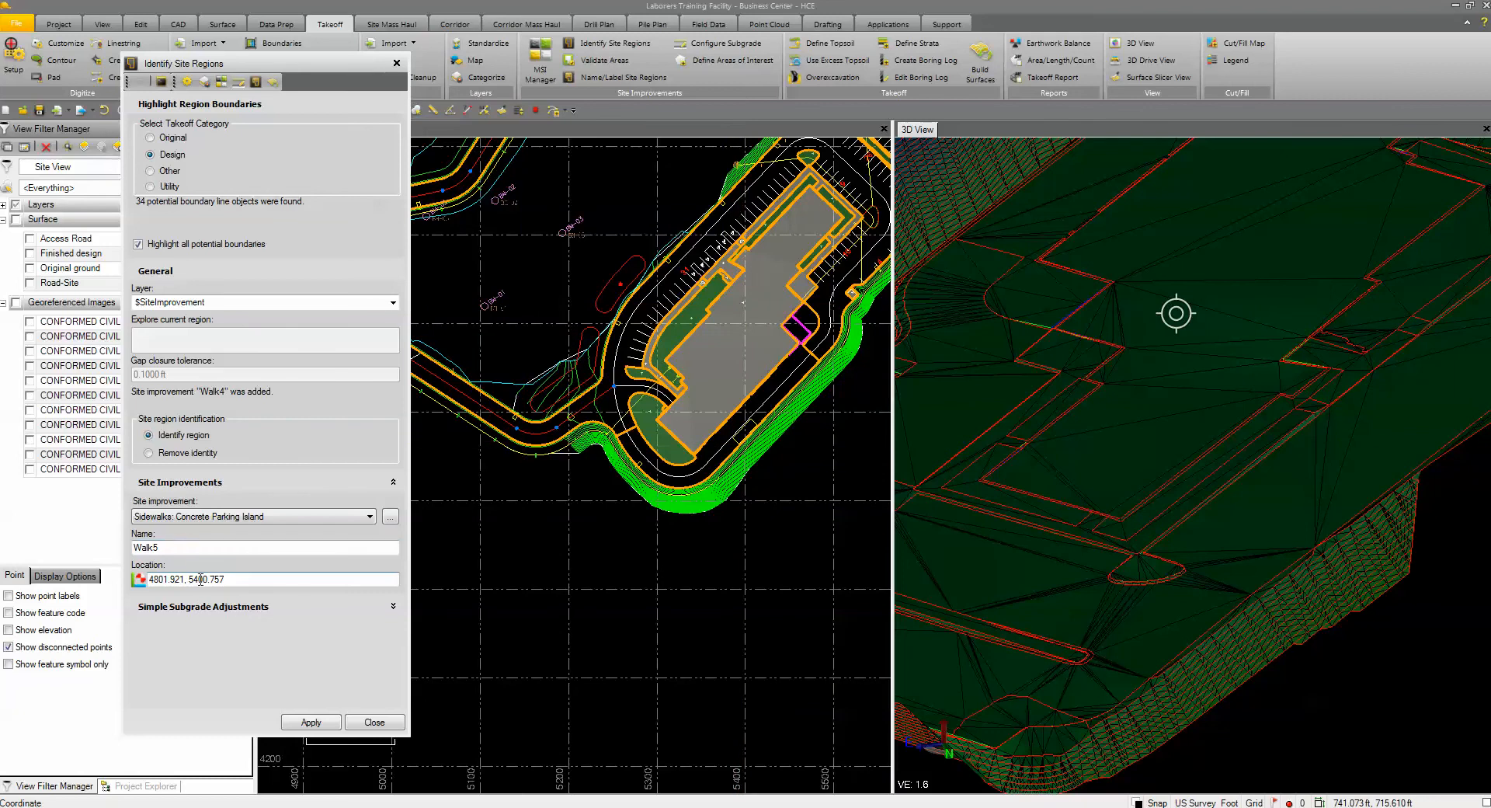
double_click(171, 546)
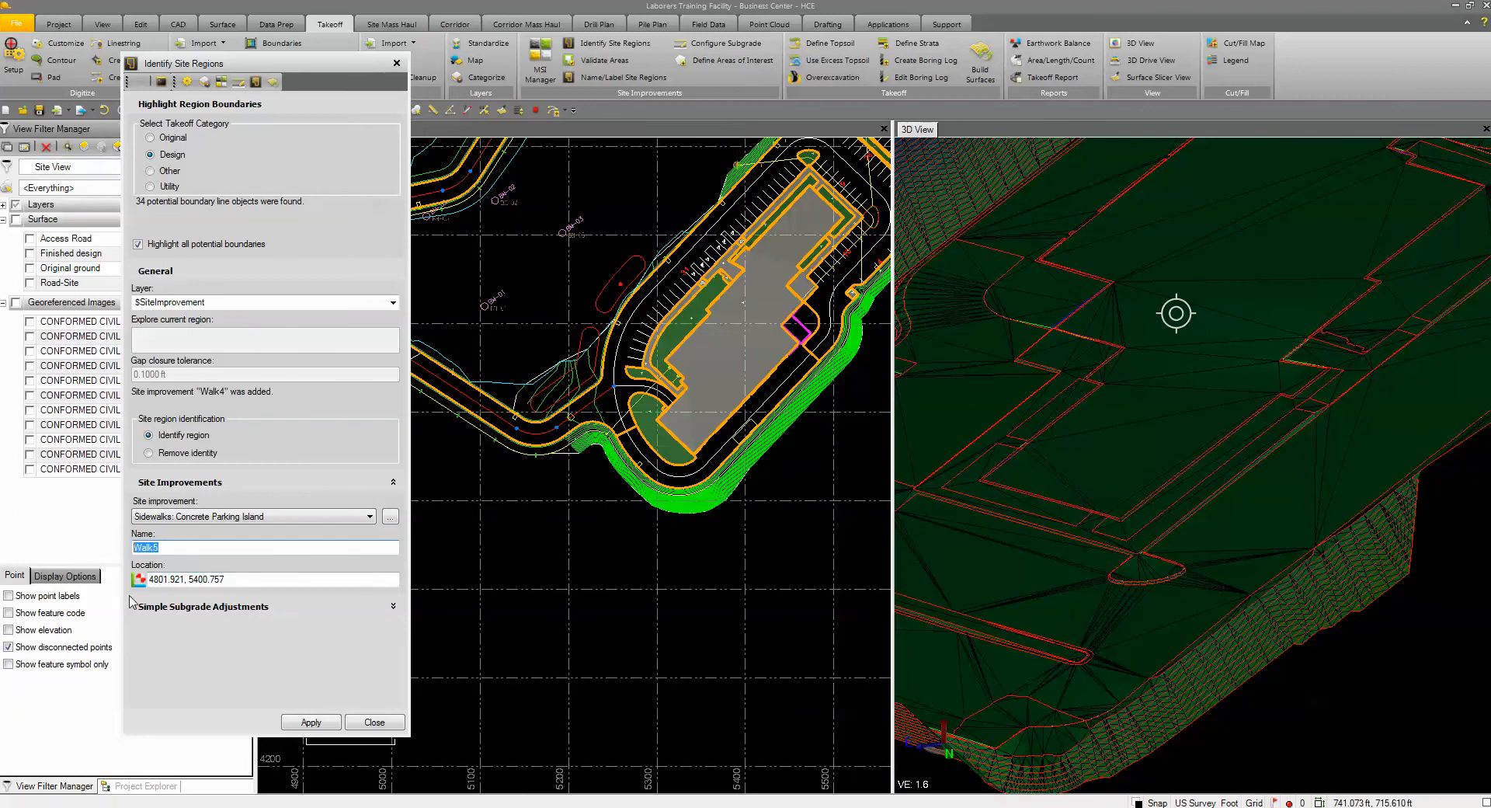
type("Heavy Paving")
left_click(189, 518)
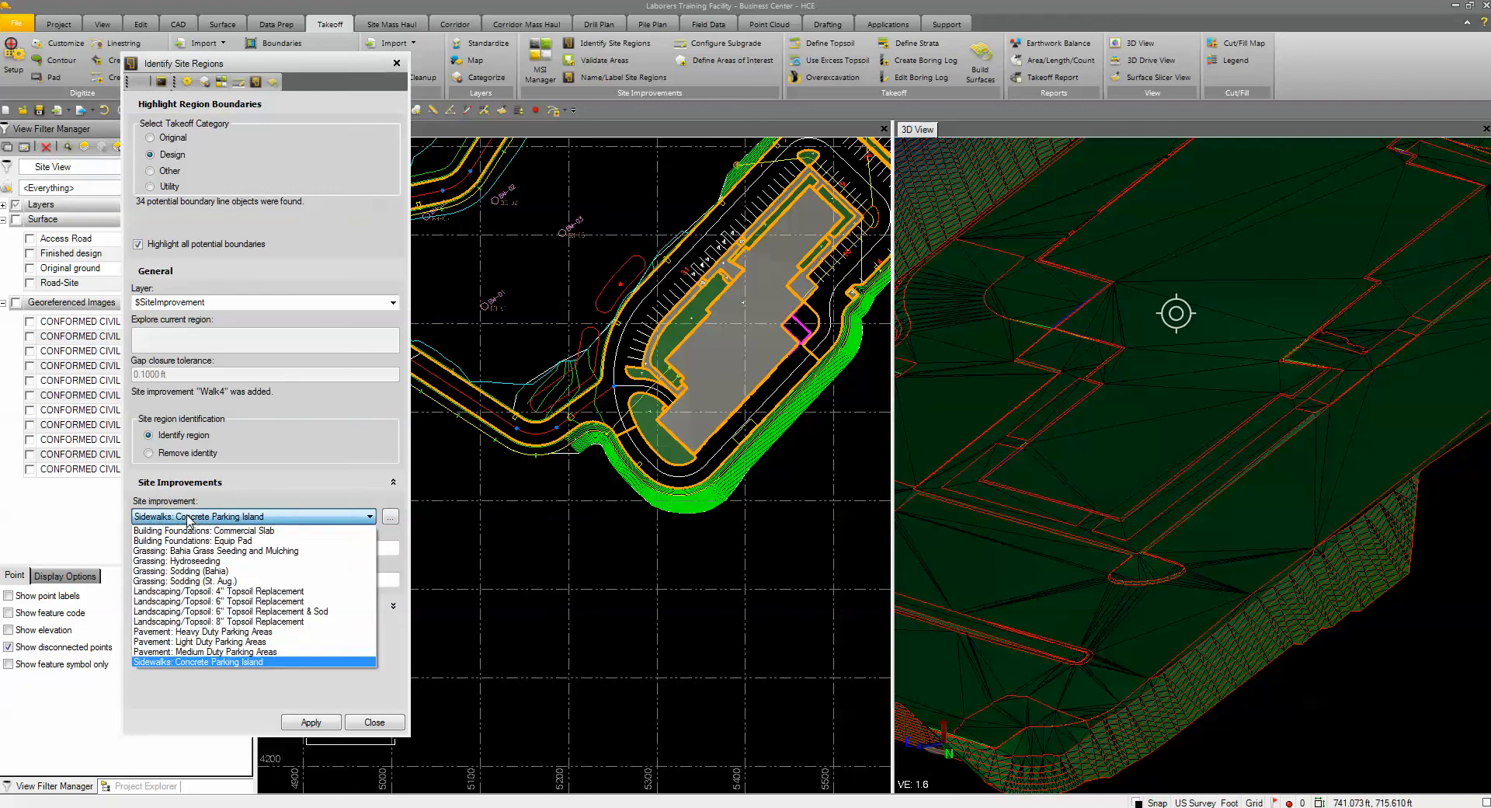
left_click(202, 631)
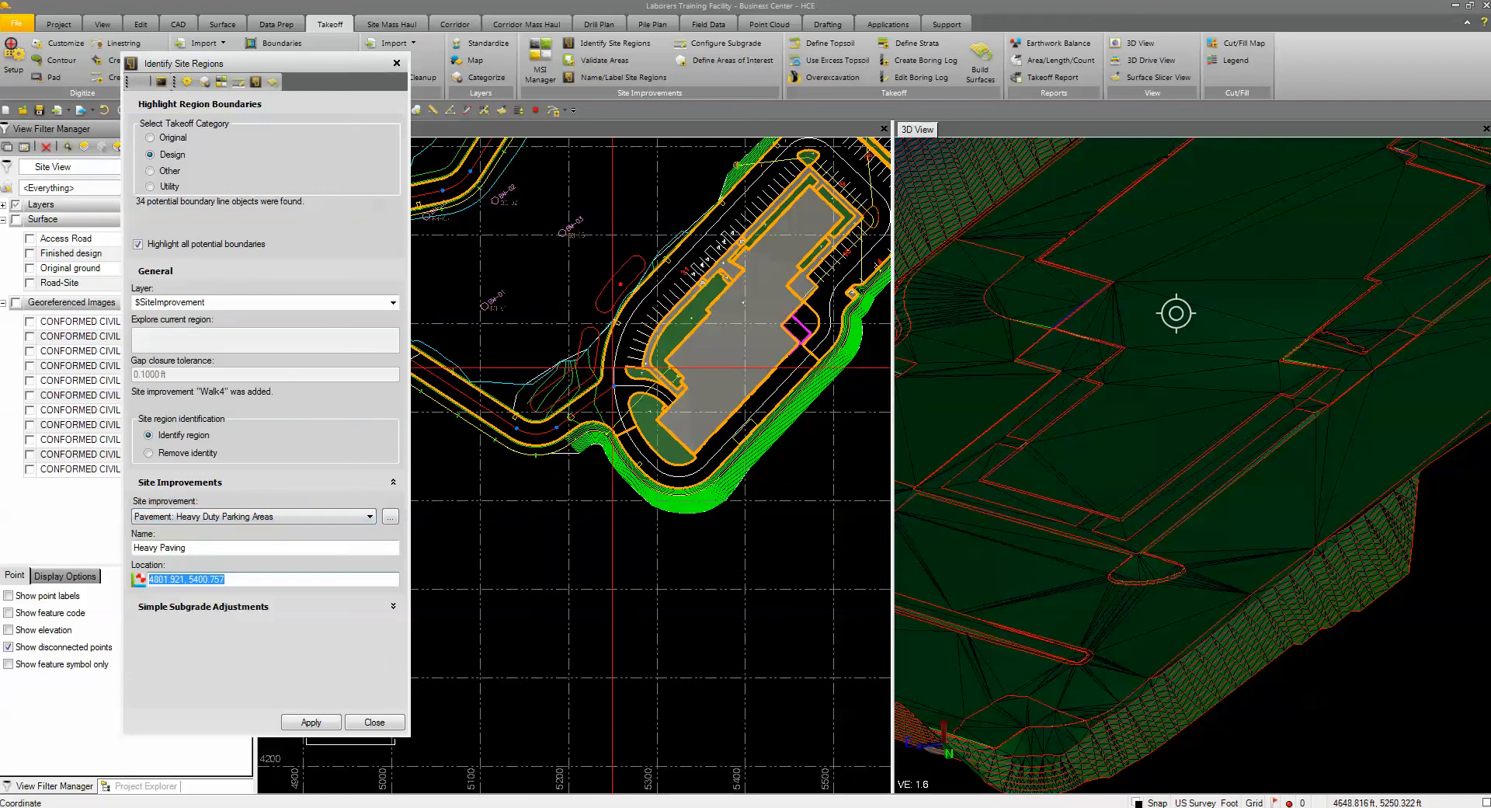
left_click(613, 367)
Identify the region along the building's southeast side as a Pavement: Light Duty Parking Areas improvement named LightPaving1, and finish identifying regions
left_click(216, 518)
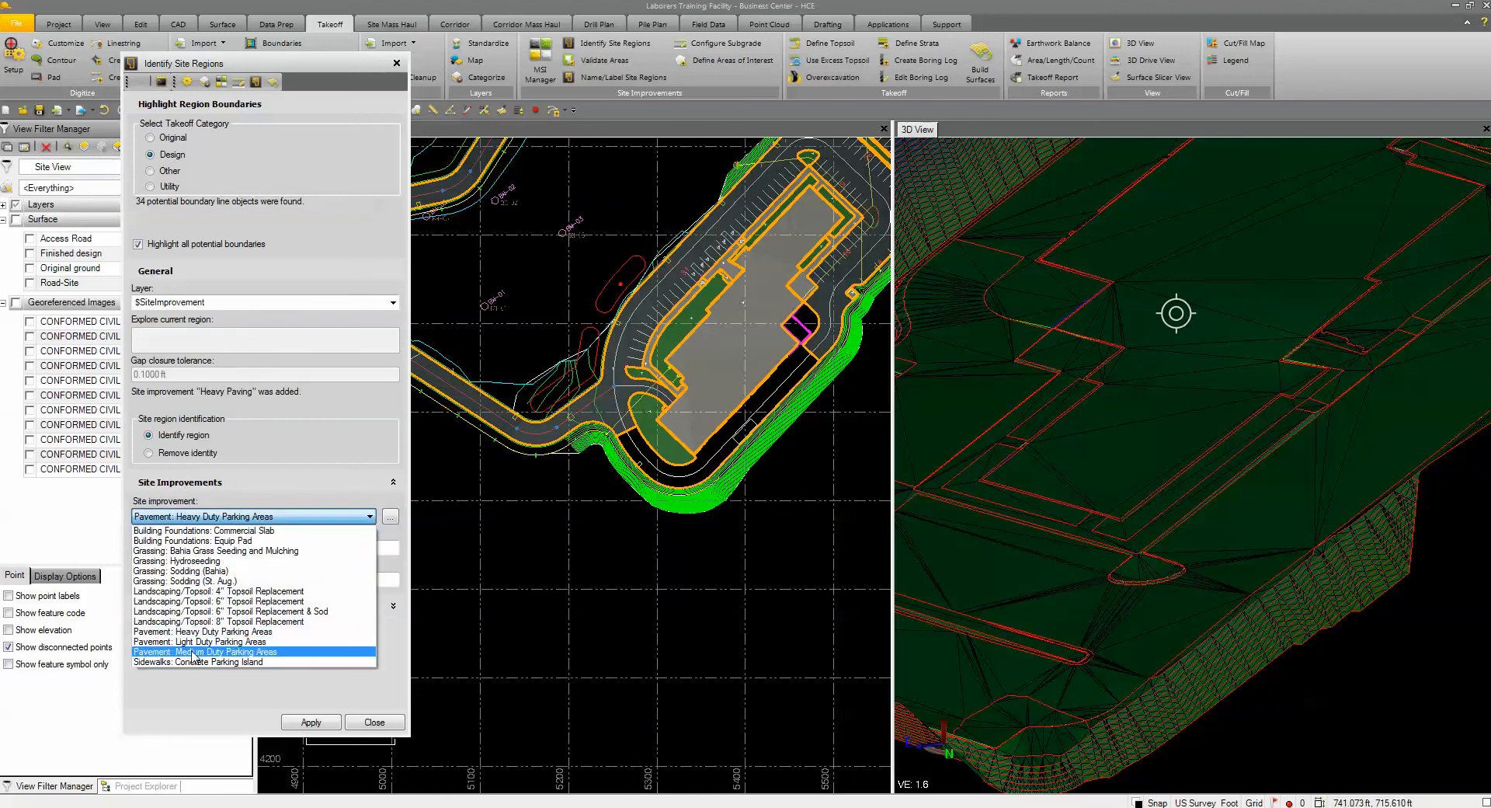
left_click(193, 642)
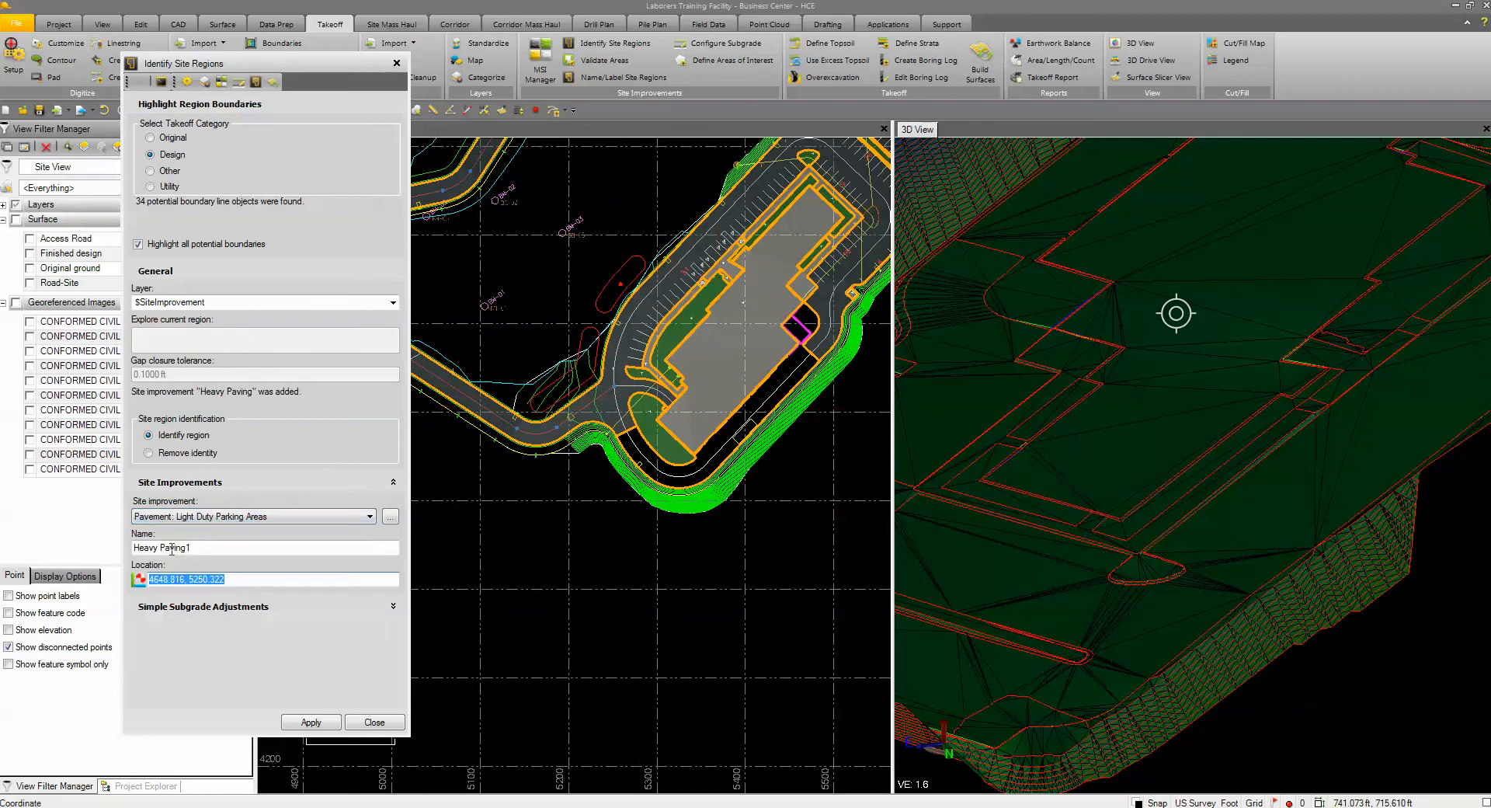
double_click(144, 547)
type("Light")
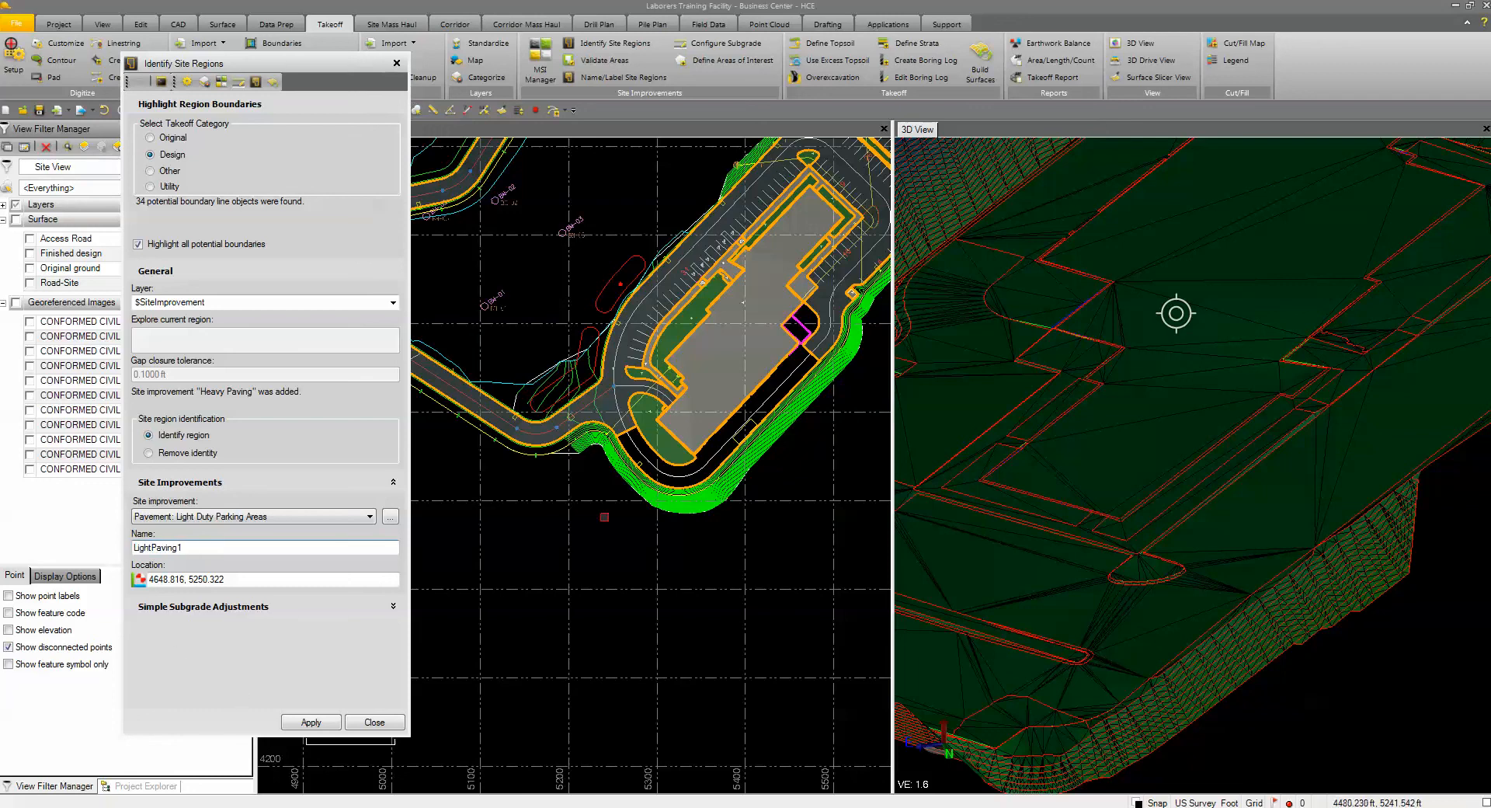
key("Tab")
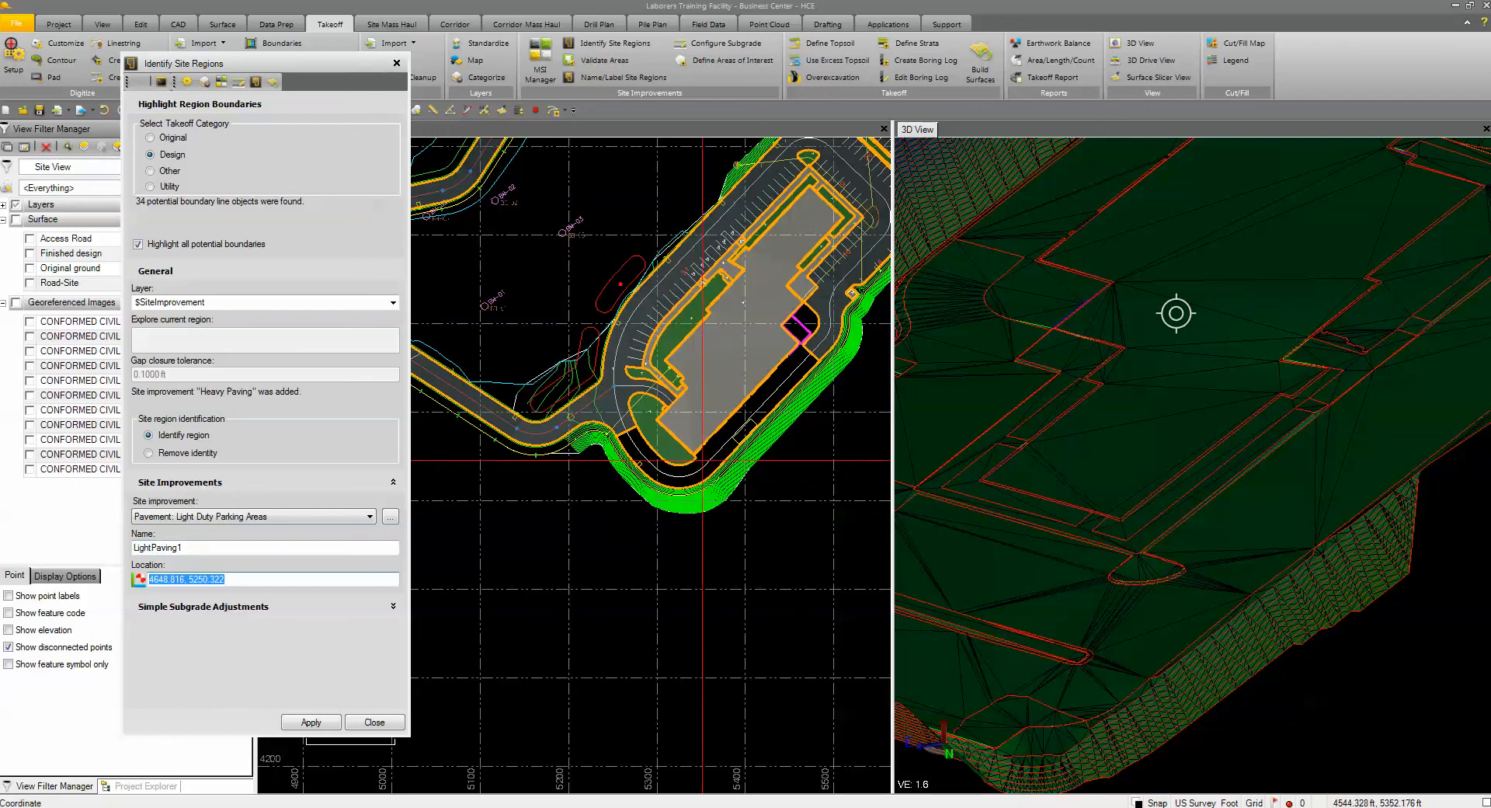
left_click(703, 457)
scroll(685, 382, "down", 2)
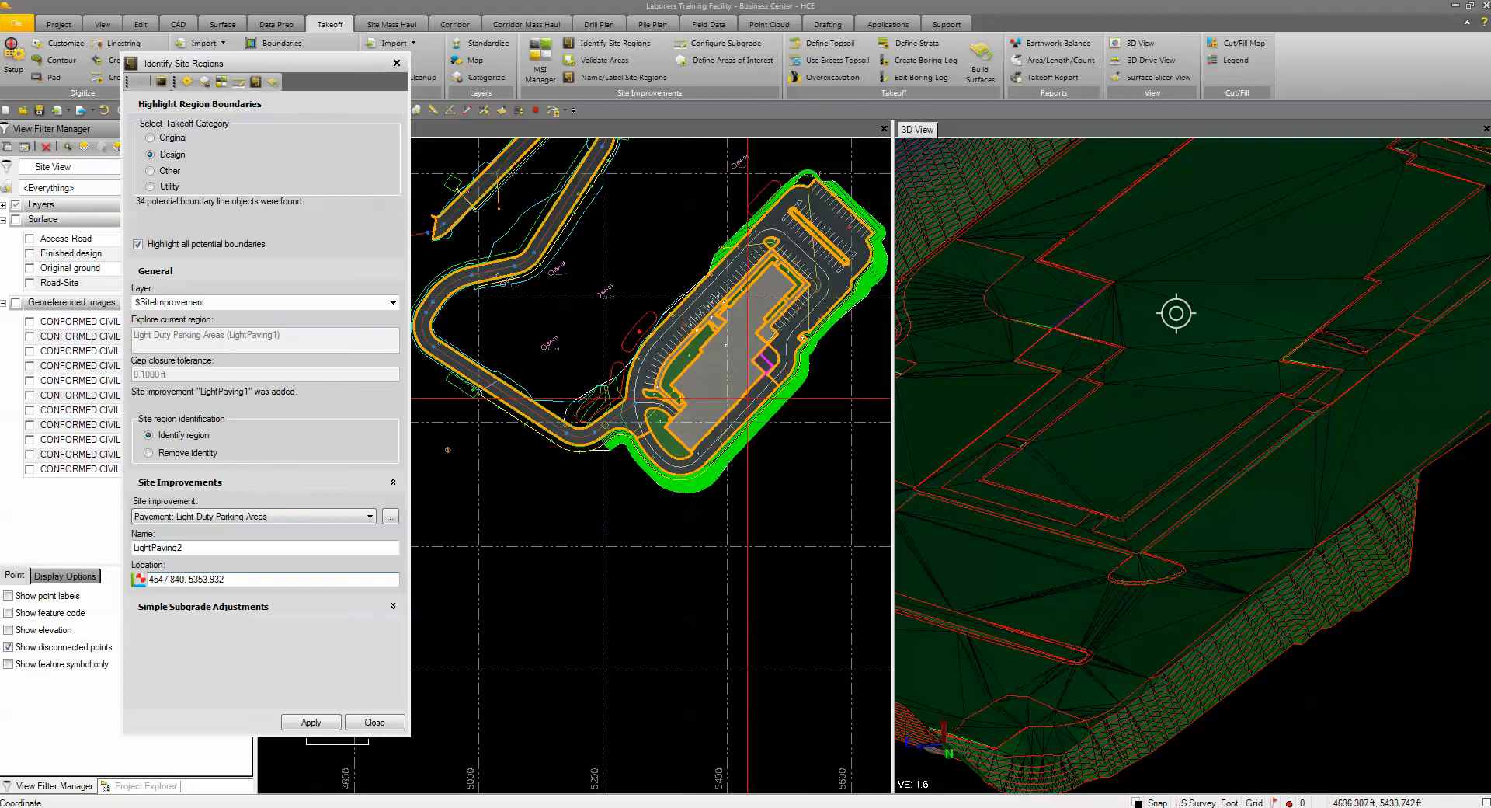
middle_click_drag(748, 398, 669, 532)
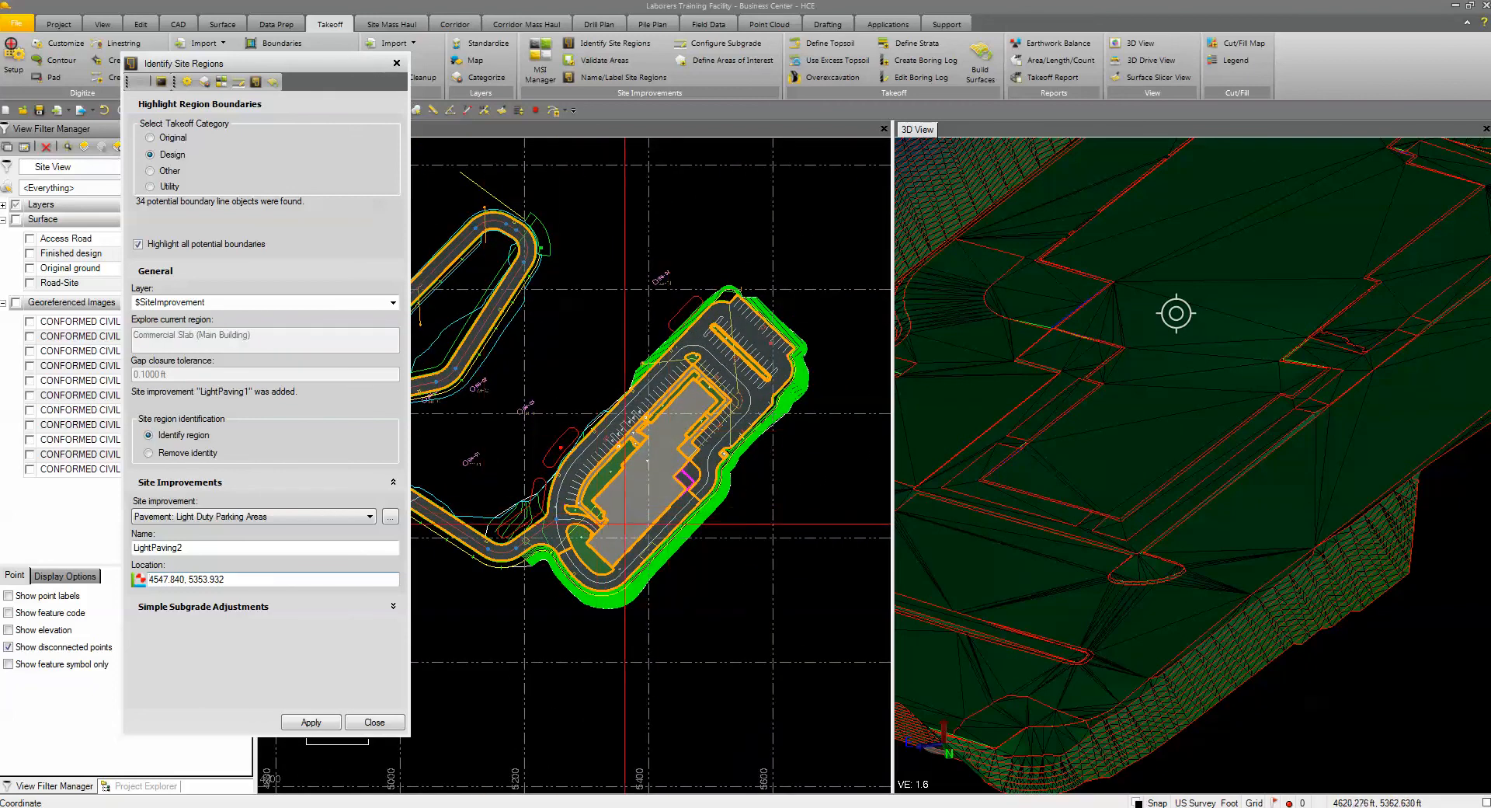
left_click(372, 722)
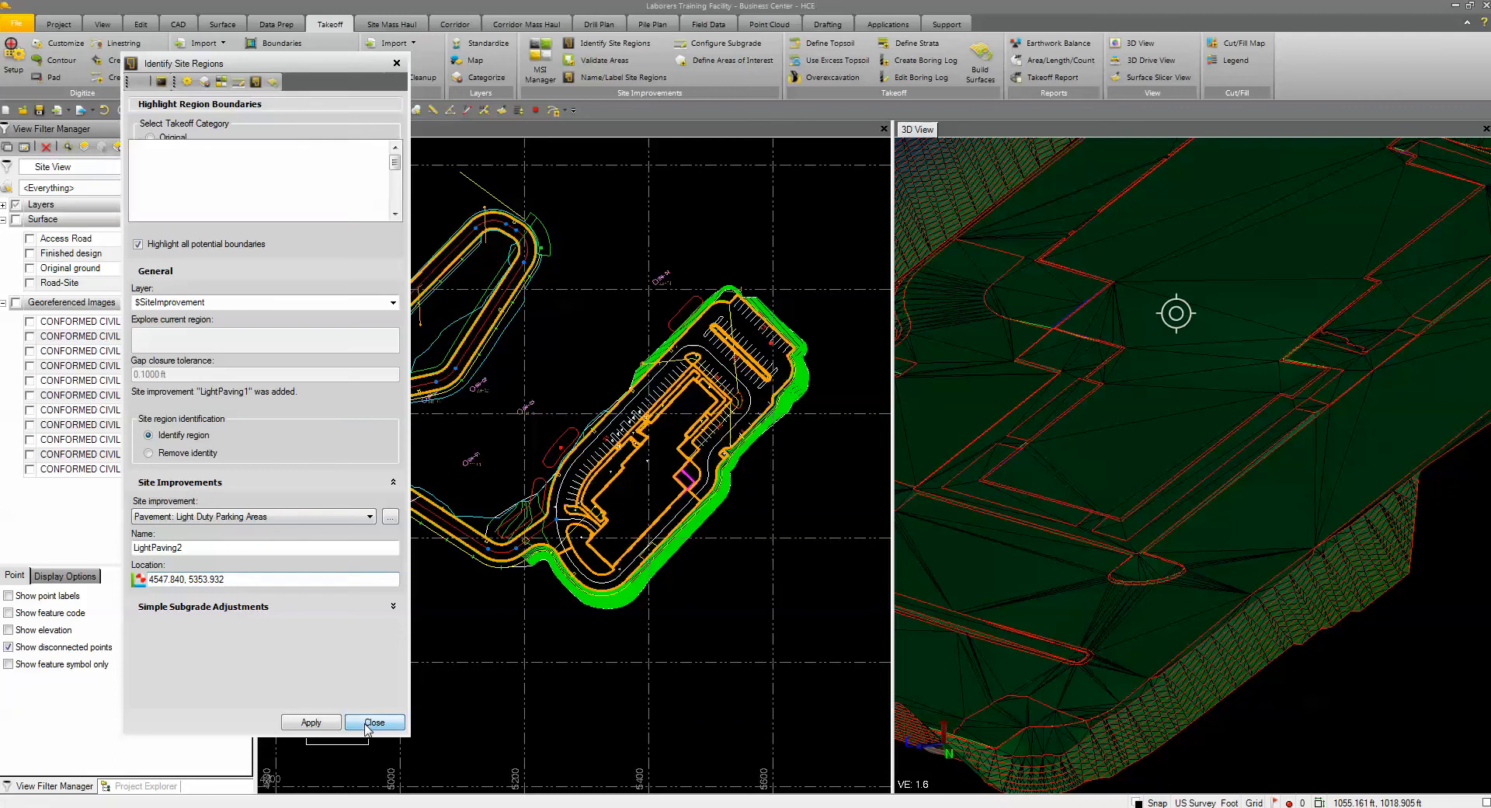
Build the takeoff surfaces from the identified site improvements and widen the 3D view
left_click(979, 60)
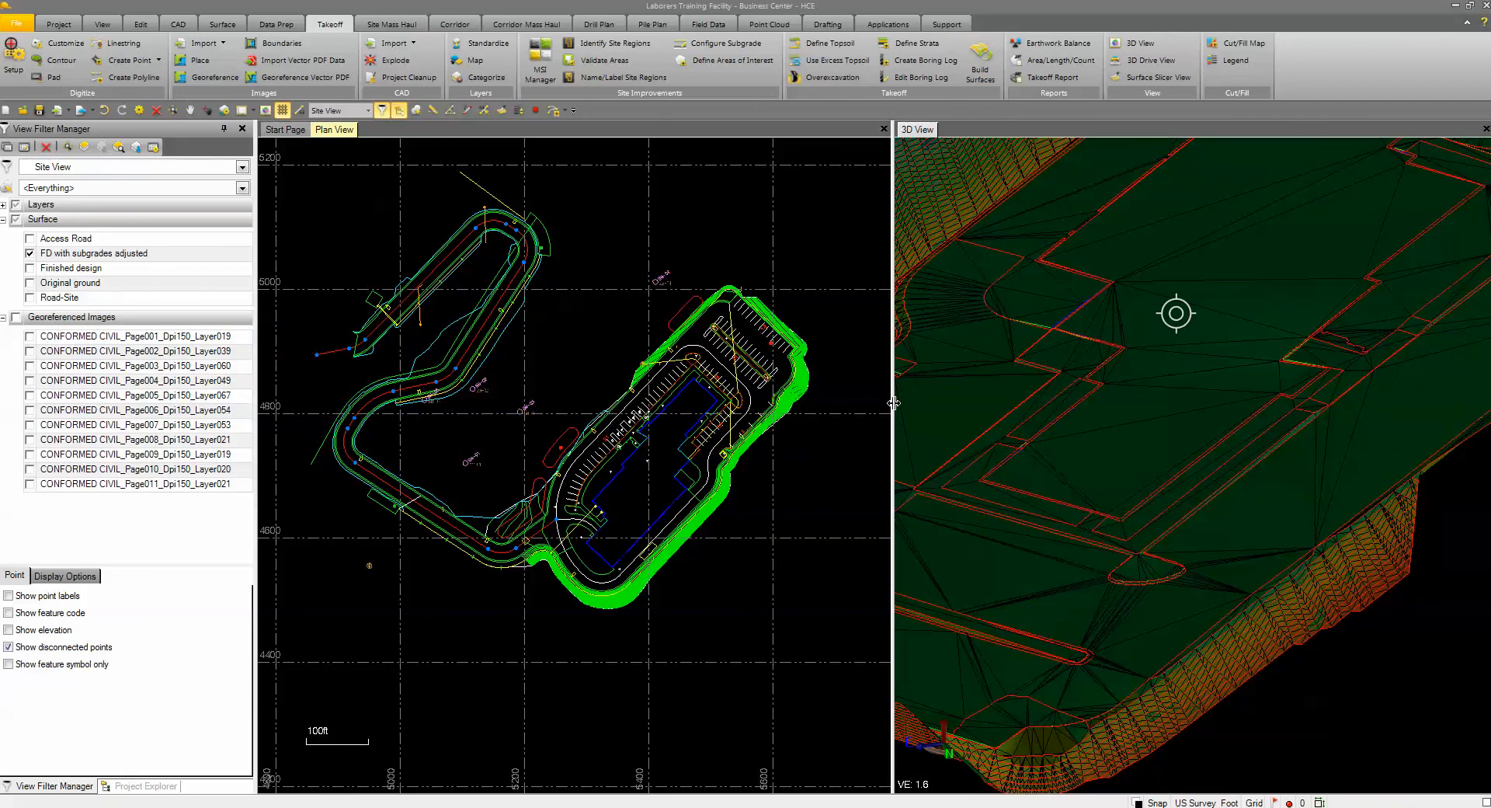
left_click_drag(893, 402, 844, 402)
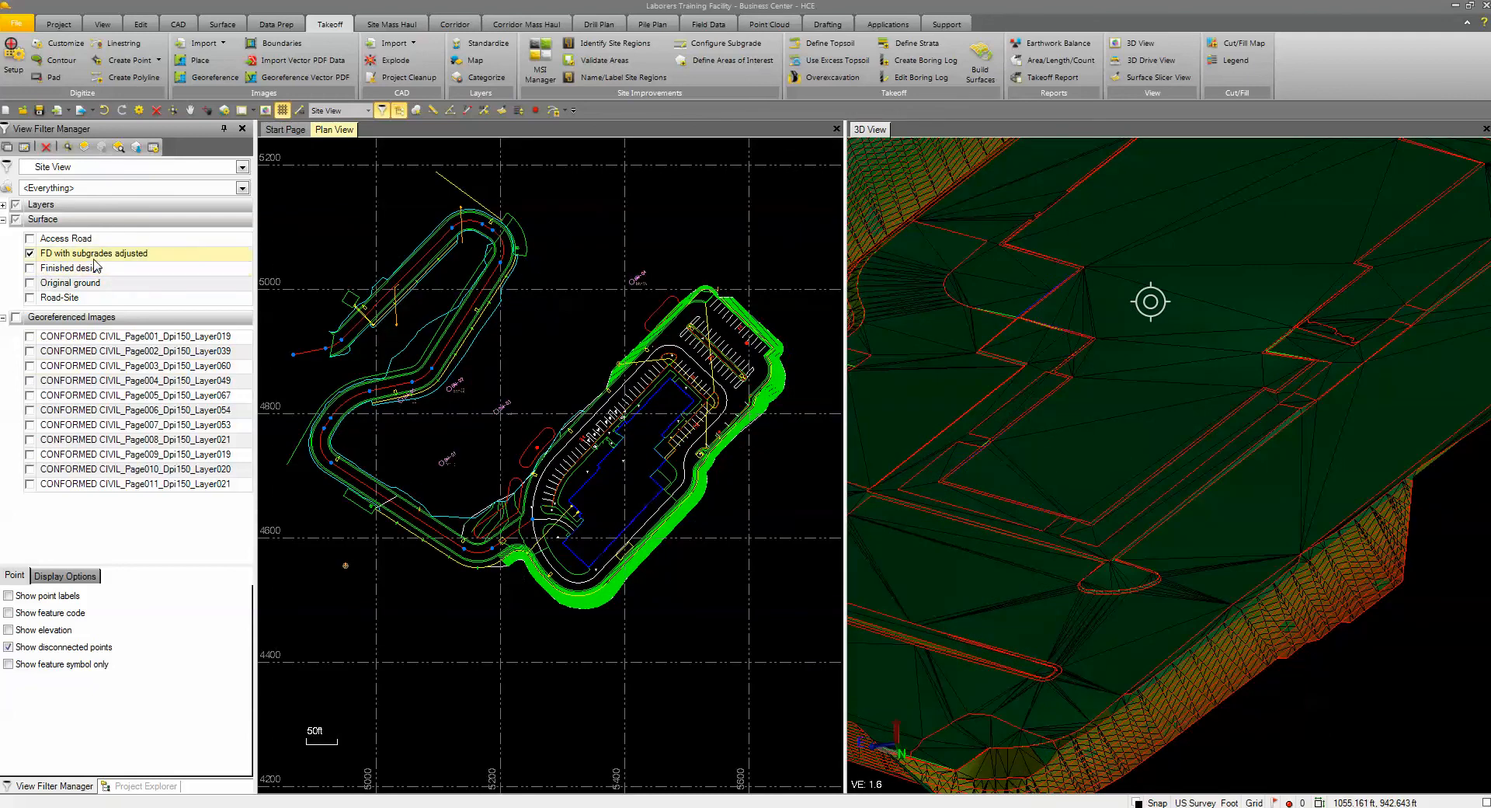
Hide the Road-Site surface in the 3D view and show Finished design together with FD with subgrades adjusted
left_click(871, 130)
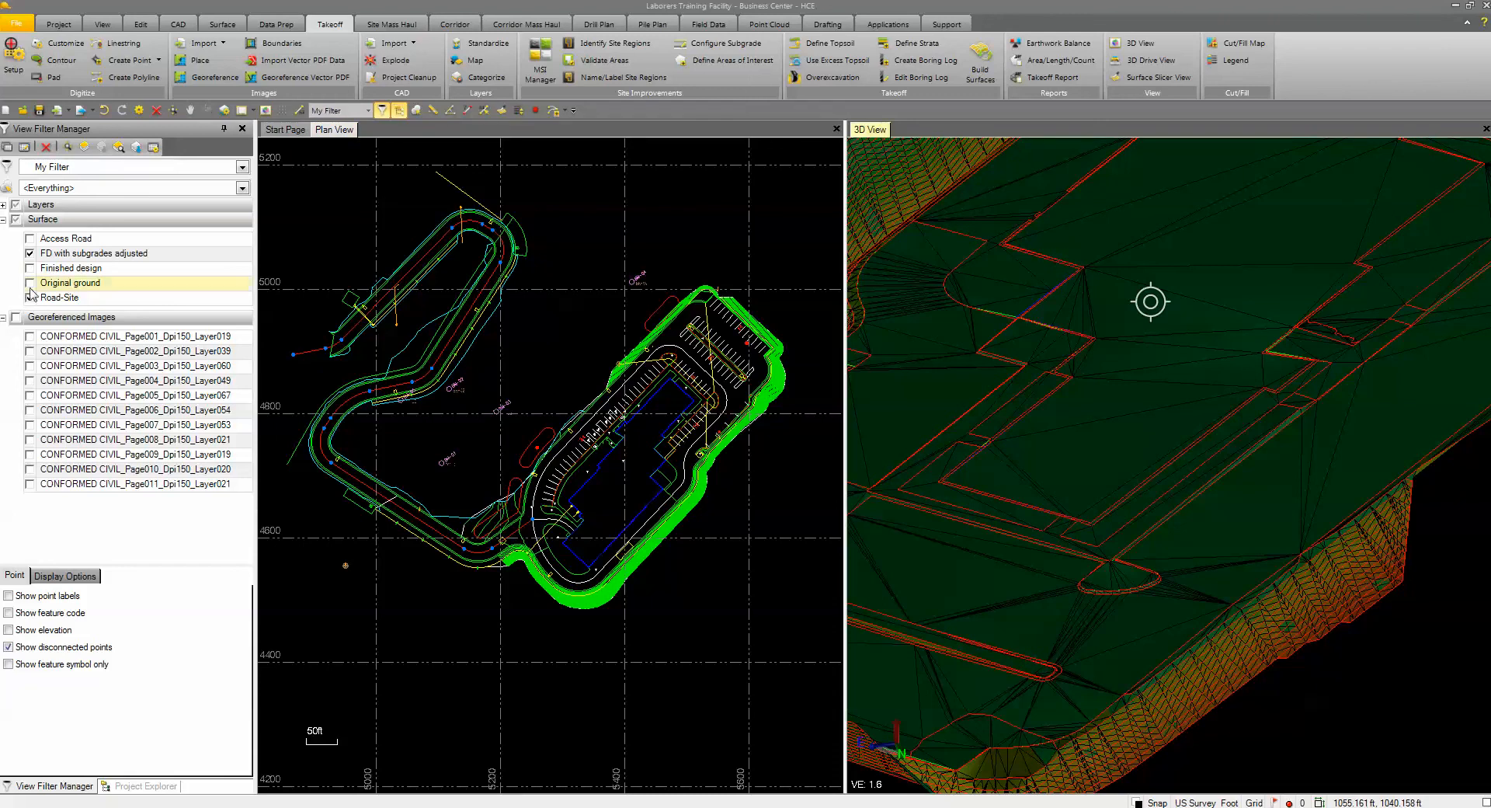
left_click(30, 297)
left_click(29, 297)
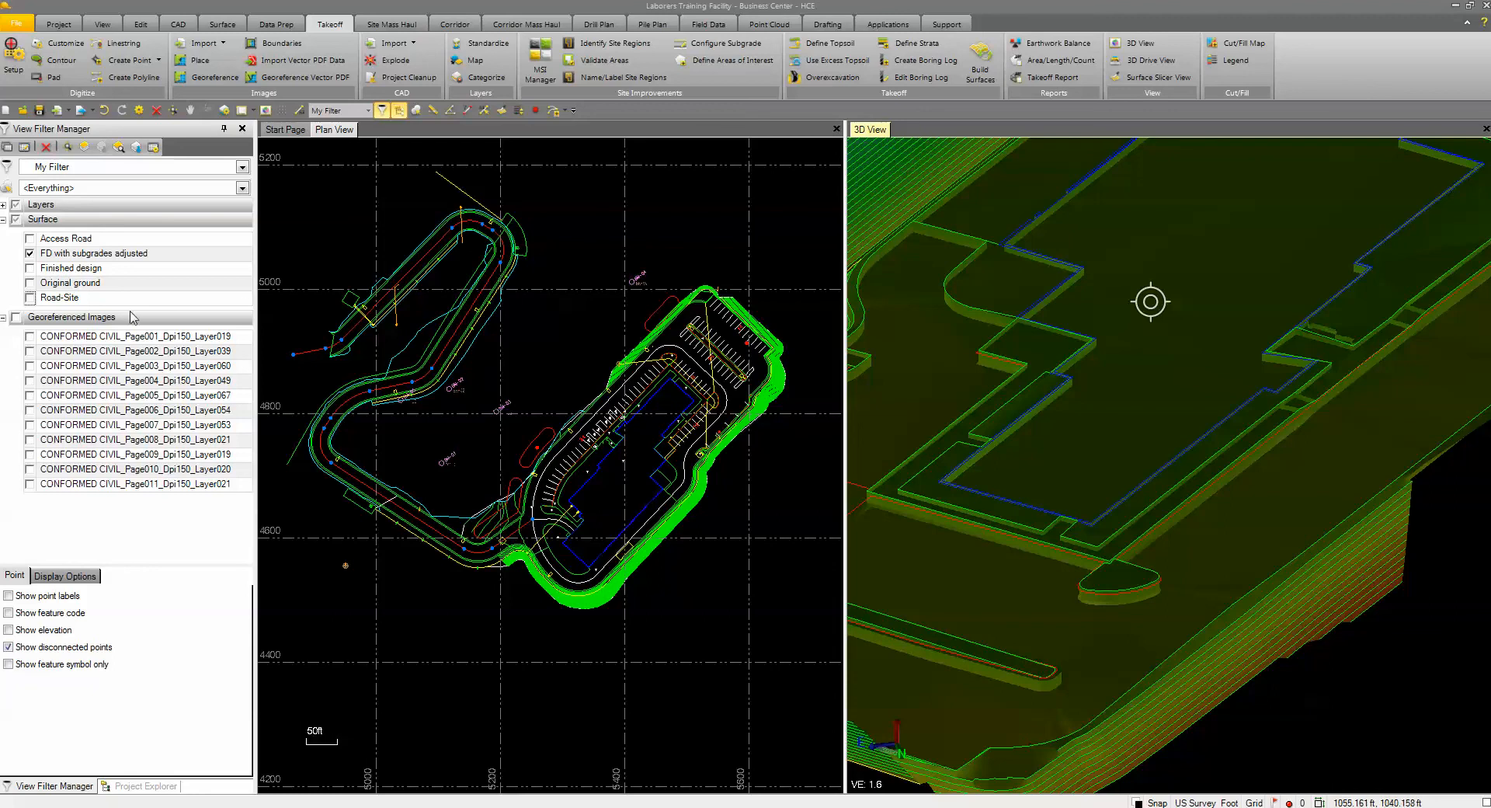
left_click(29, 267)
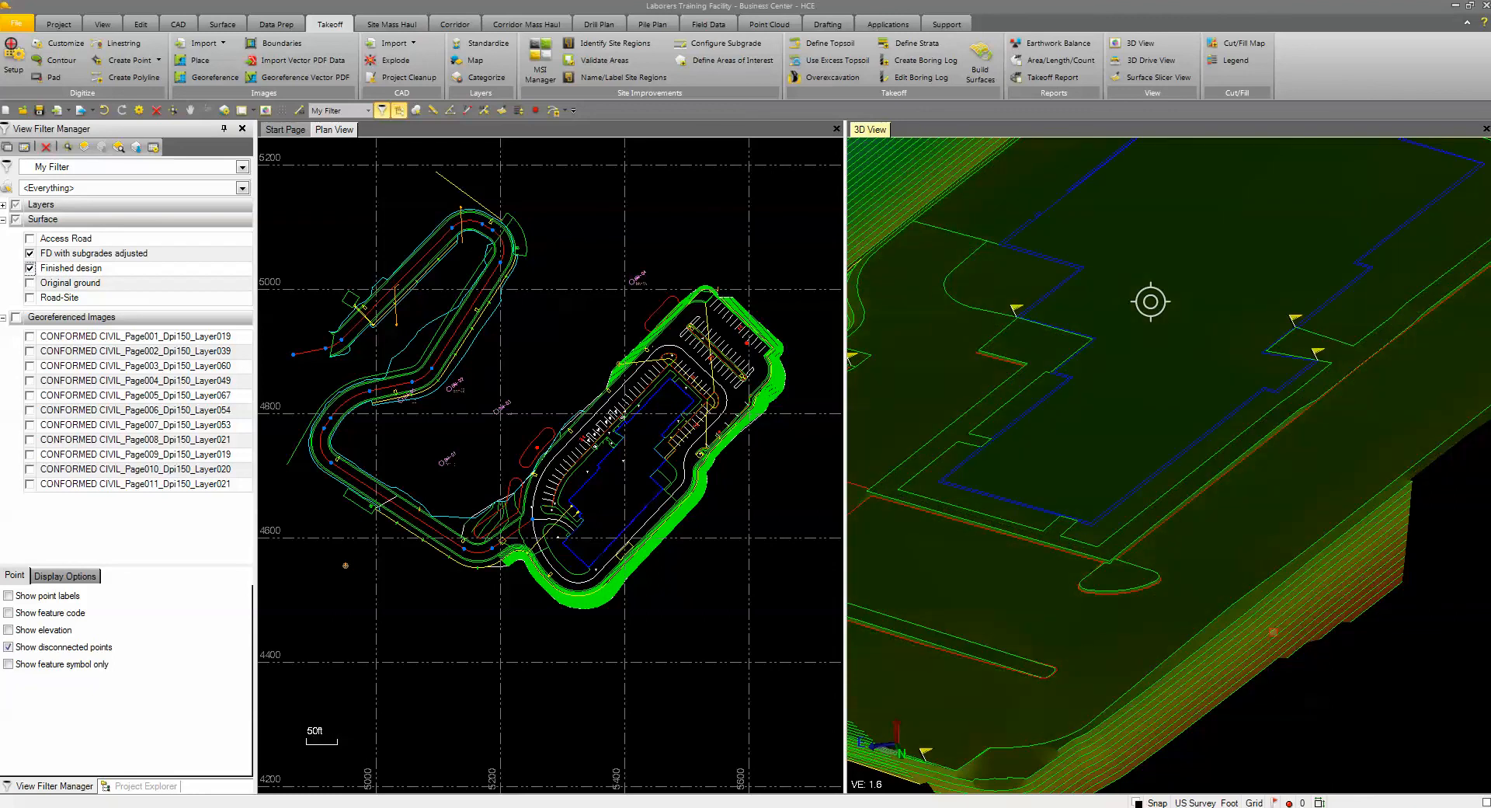
Hide the Finished design surface and examine the subgrade steps of FD with subgrades adjusted up close at the pavement islands and edges
left_click(29, 267)
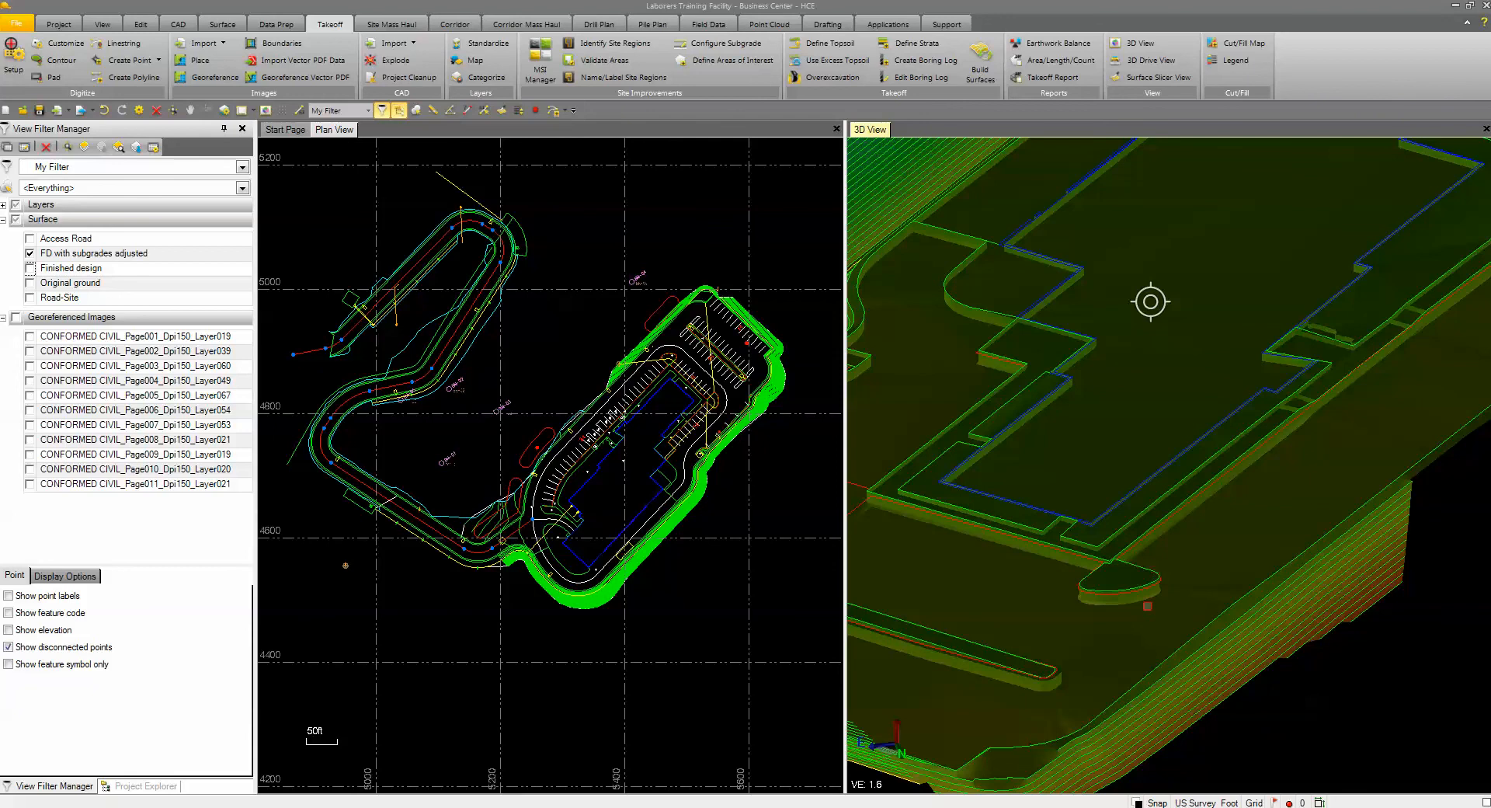
scroll(1147, 605, "up", 5)
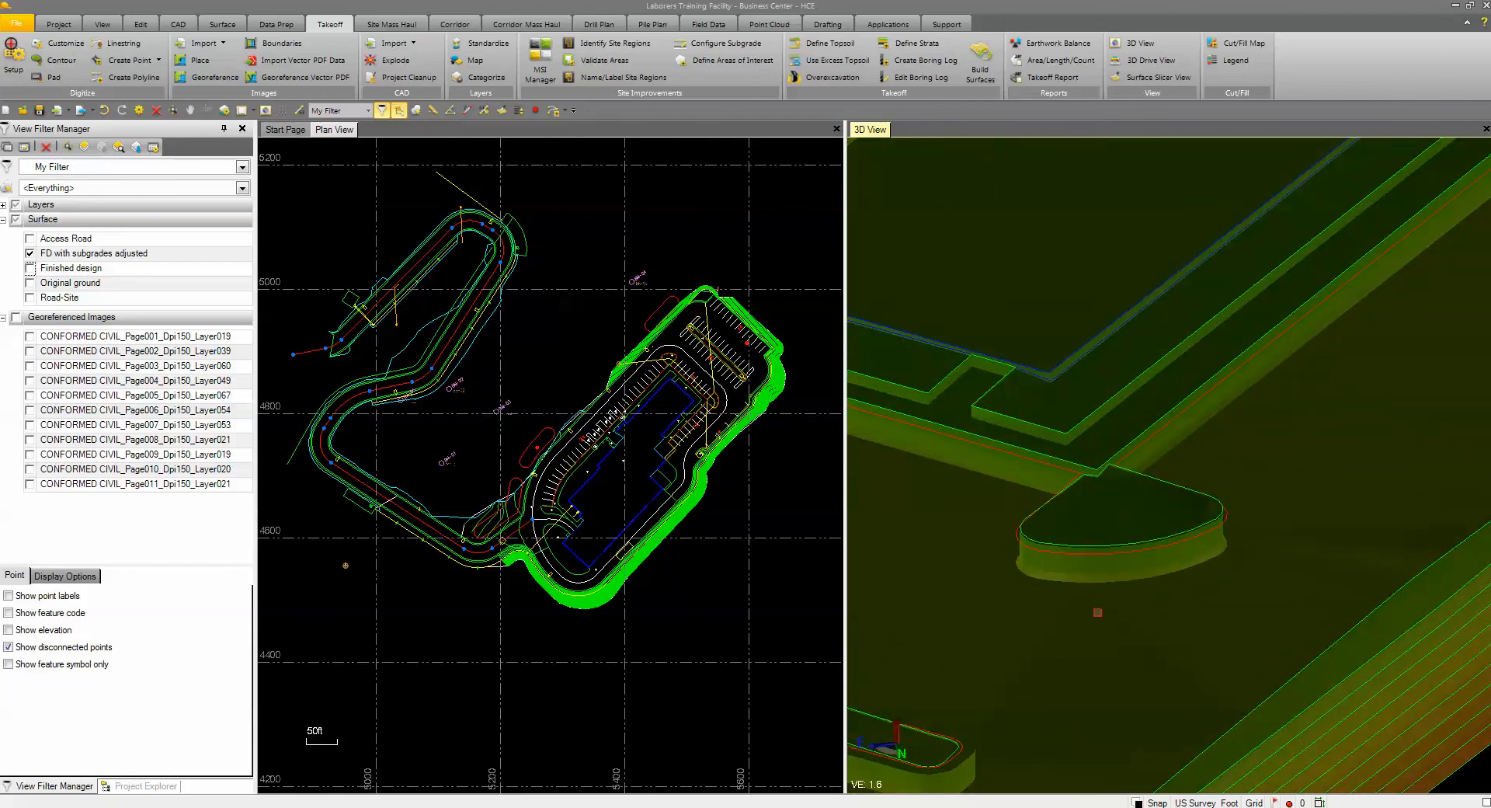
scroll(973, 421, "down", 3)
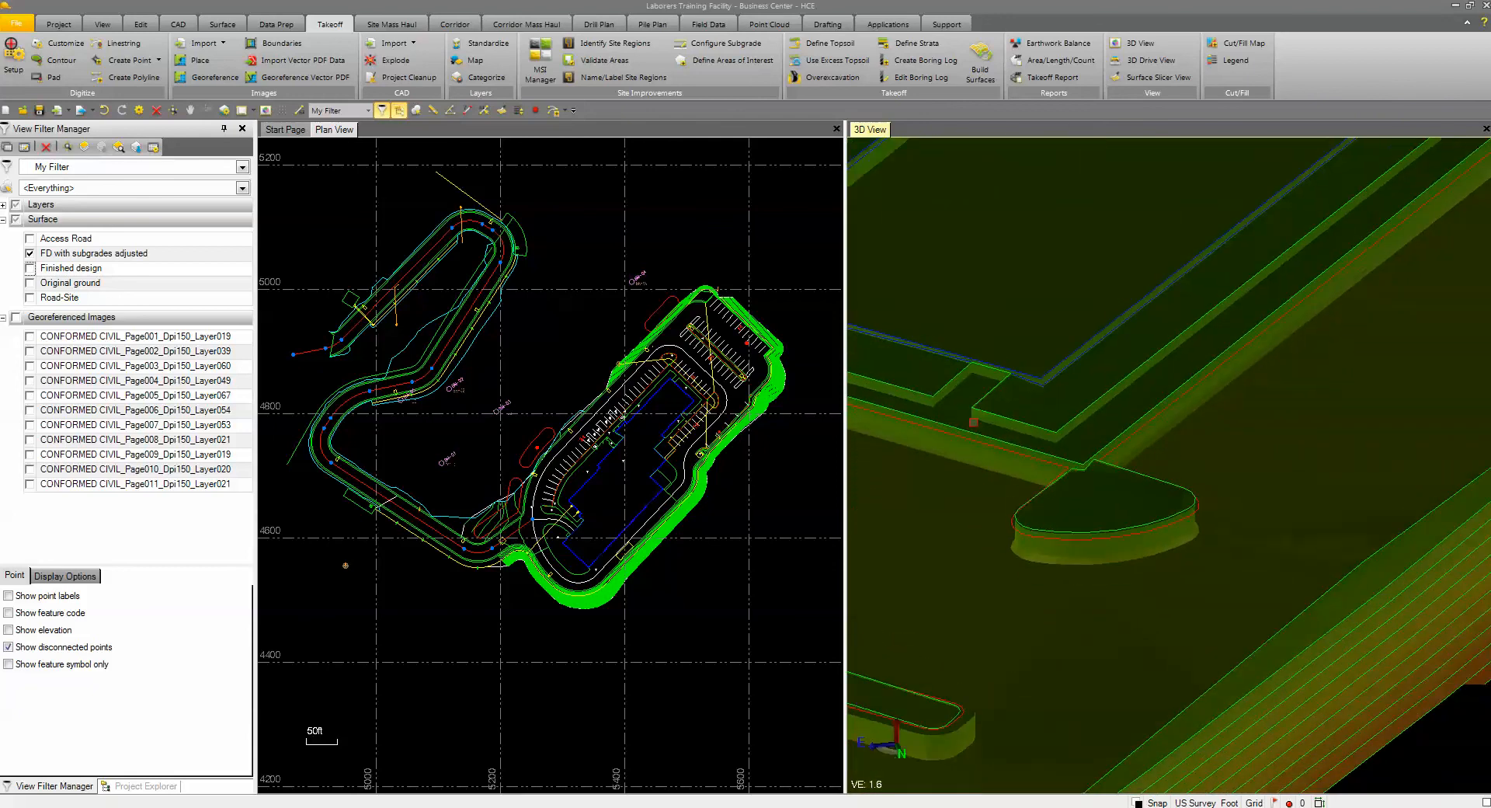
scroll(949, 295, "down", 3)
middle_click_drag(1004, 194, 1285, 510)
scroll(949, 521, "up", 5)
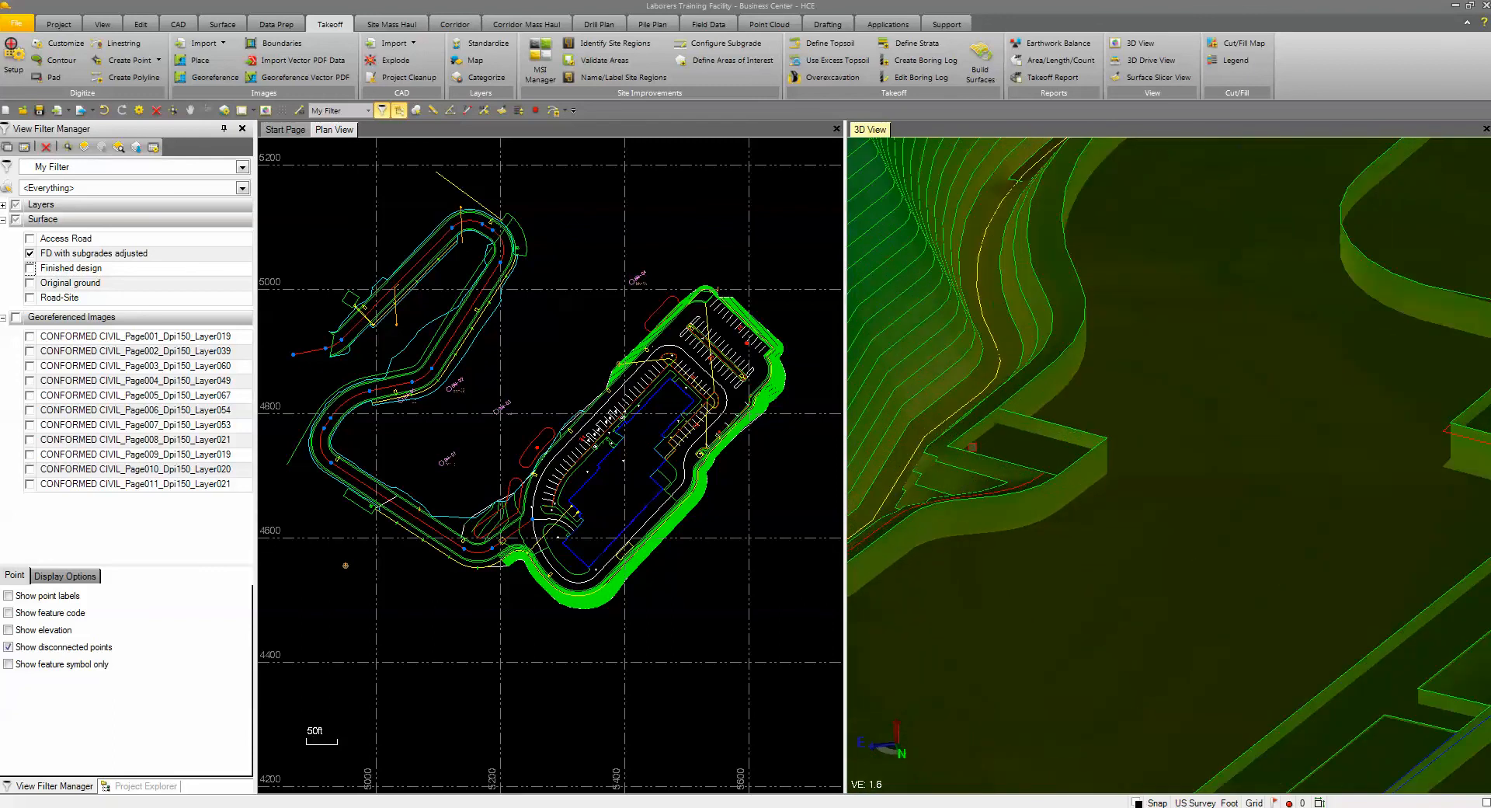
Examine the subgrade-adjusted surface across the whole building pad and its surrounding pavement in 3D
scroll(1031, 431, "down", 5)
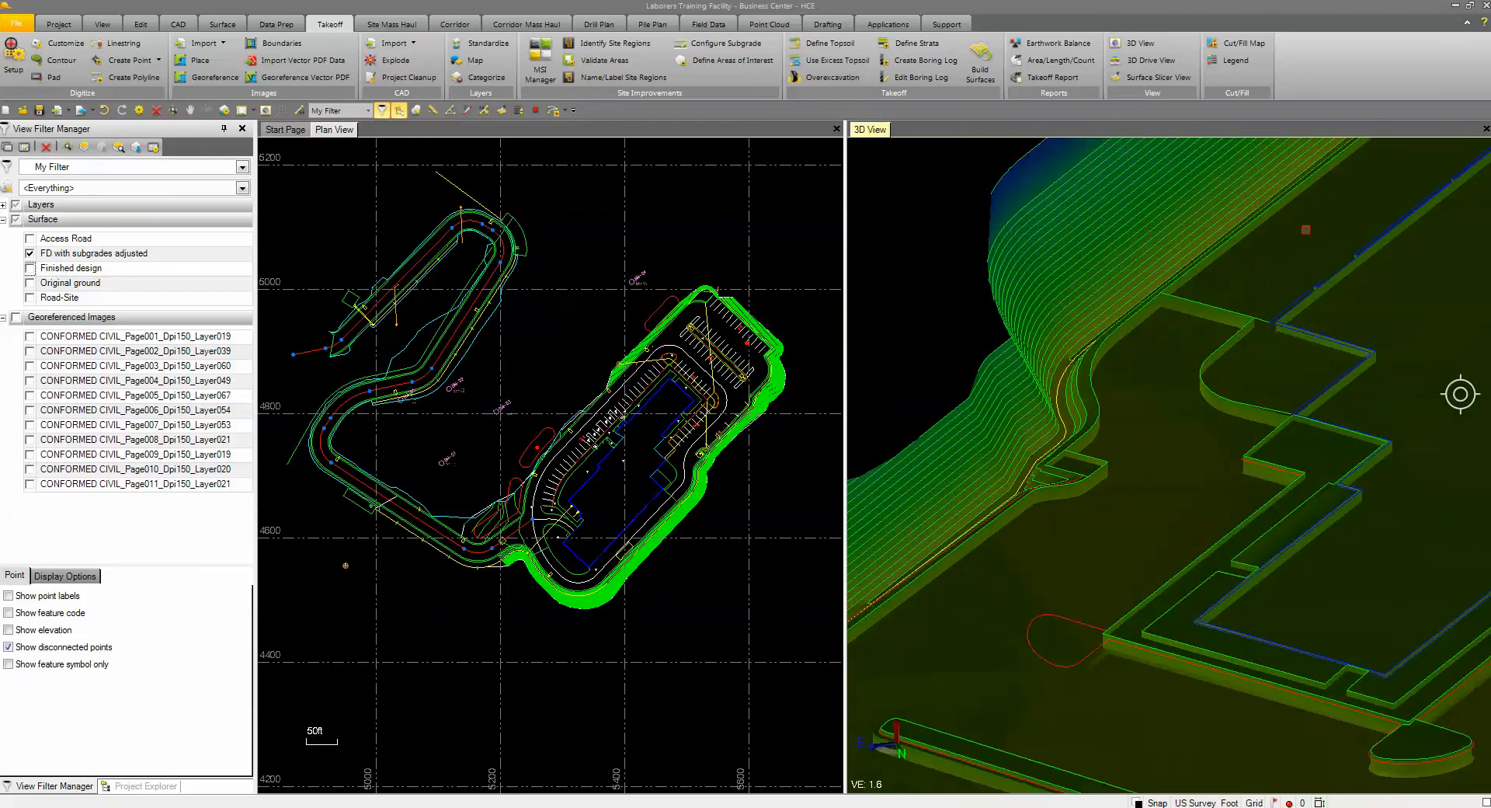
scroll(1305, 229, "up", 2)
scroll(1287, 289, "down", 4)
middle_click_drag(1308, 379, 1208, 340, "shift")
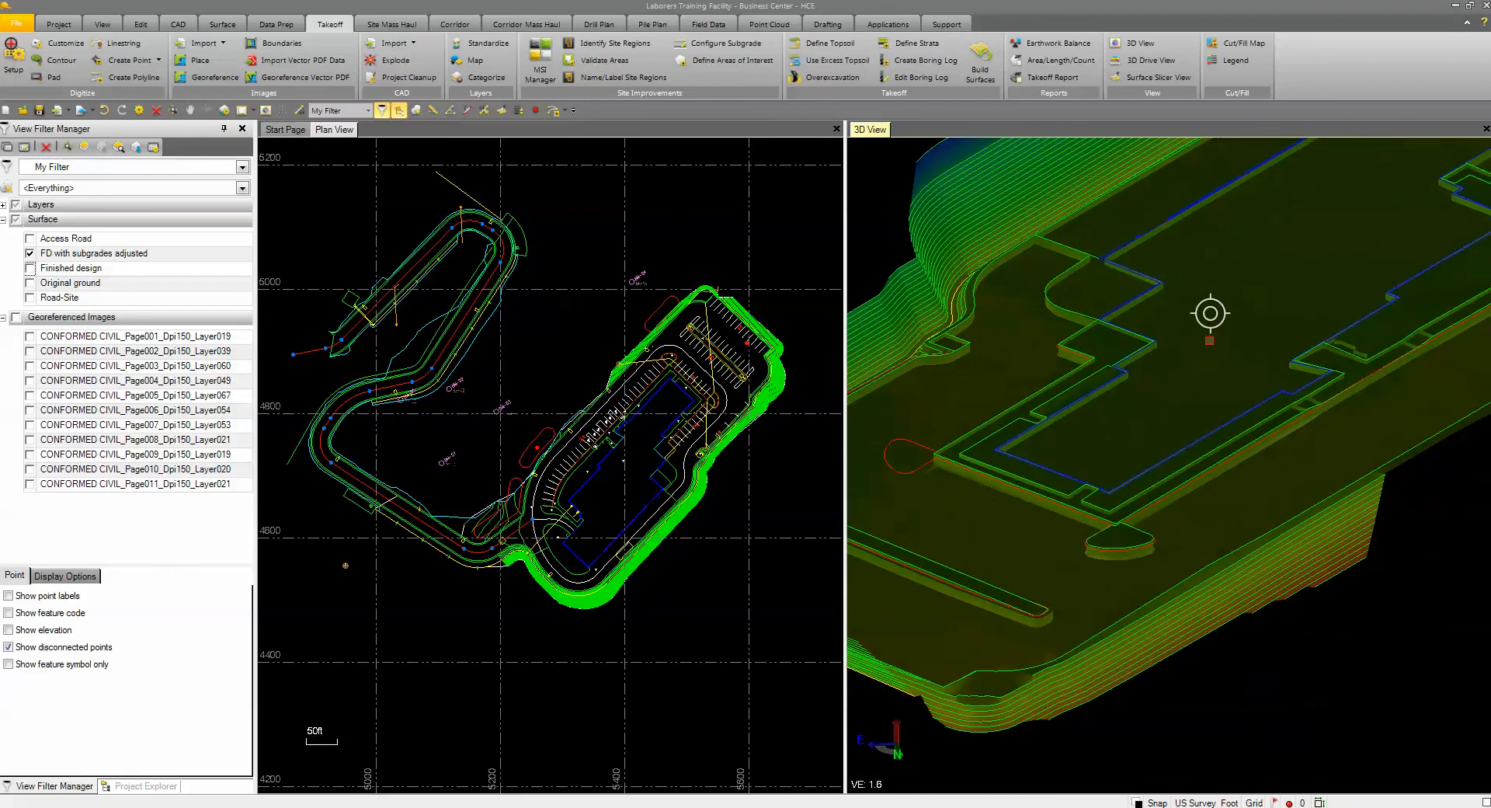
scroll(1206, 362, "down", 2)
middle_click_drag(1351, 362, 1355, 446)
scroll(1355, 446, "up", 2)
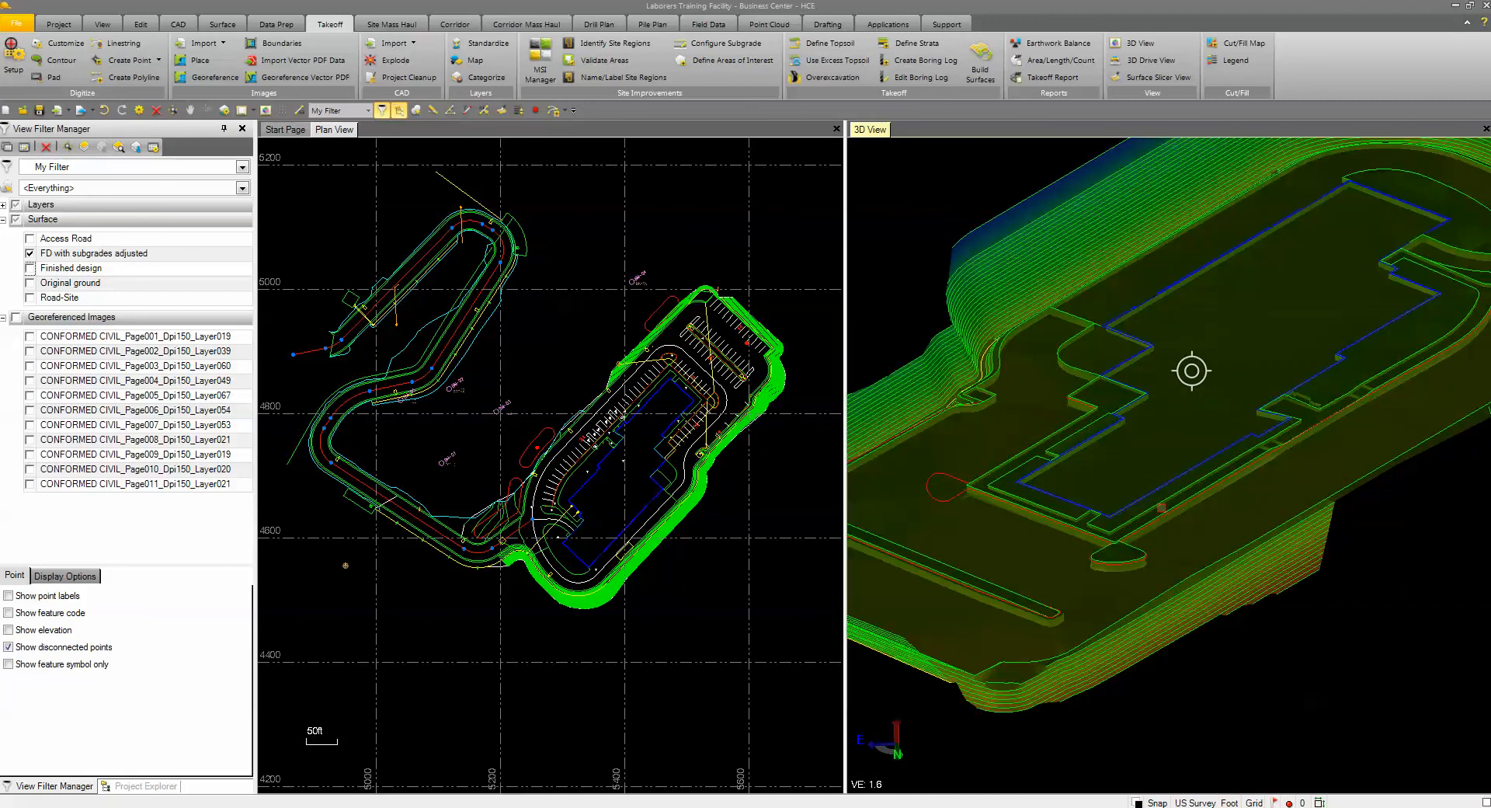